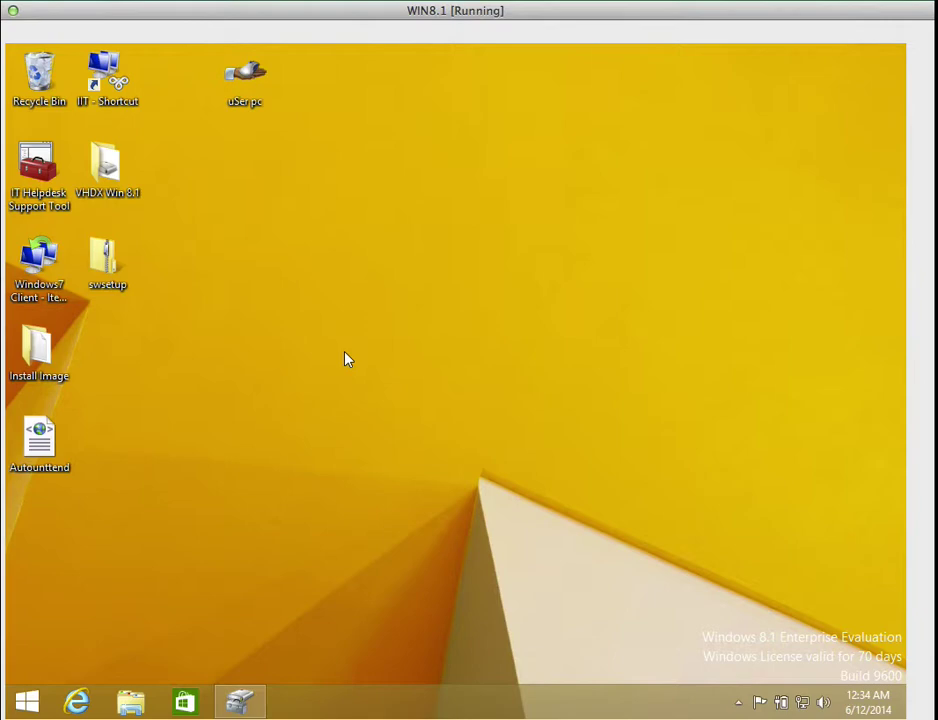
Step: Visit the Start screen and its account menu, then go back to the desktop
{"action": "left_click", "coordinate": [25, 703]}
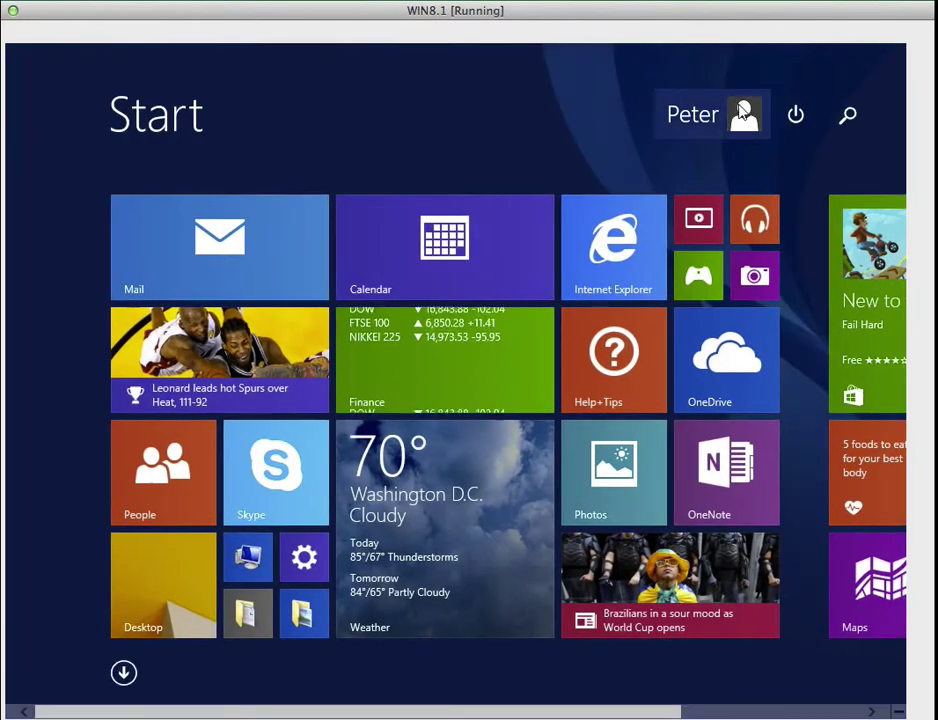
{"action": "left_click", "coordinate": [742, 113]}
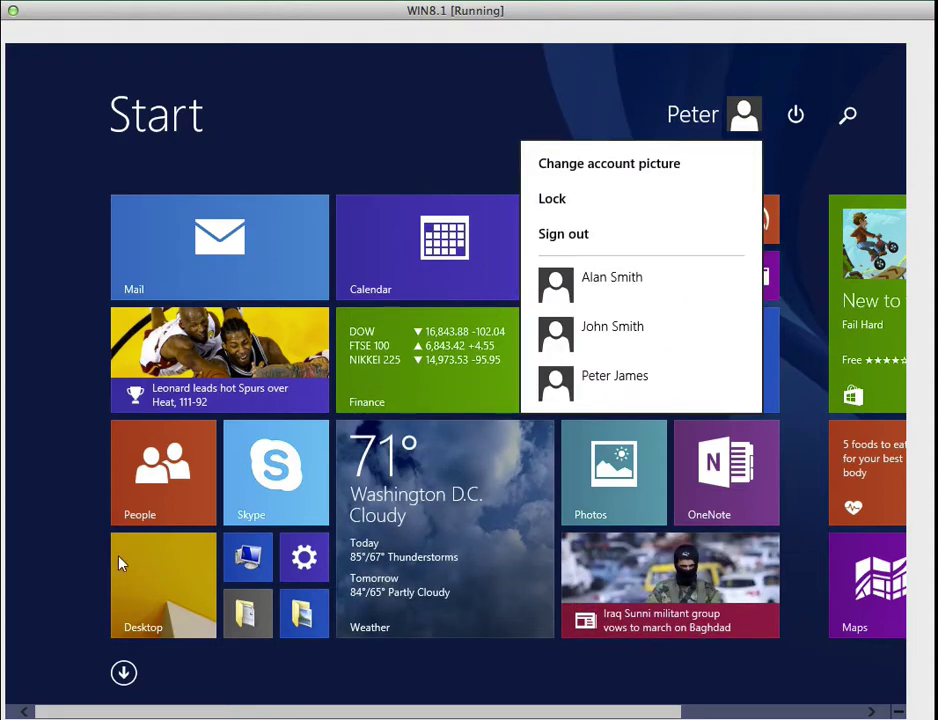
{"action": "left_click", "coordinate": [140, 597]}
{"action": "left_click", "coordinate": [140, 597]}
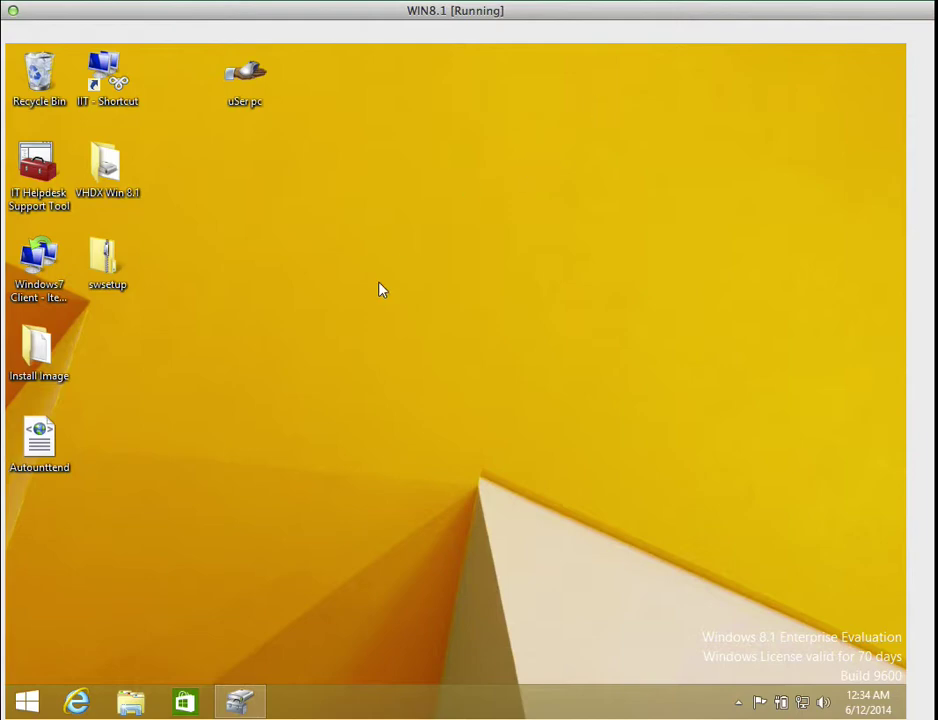
Step: Search the Start screen for 'run', replacing the earlier 'Local Grou' query
{"action": "left_click", "coordinate": [27, 703]}
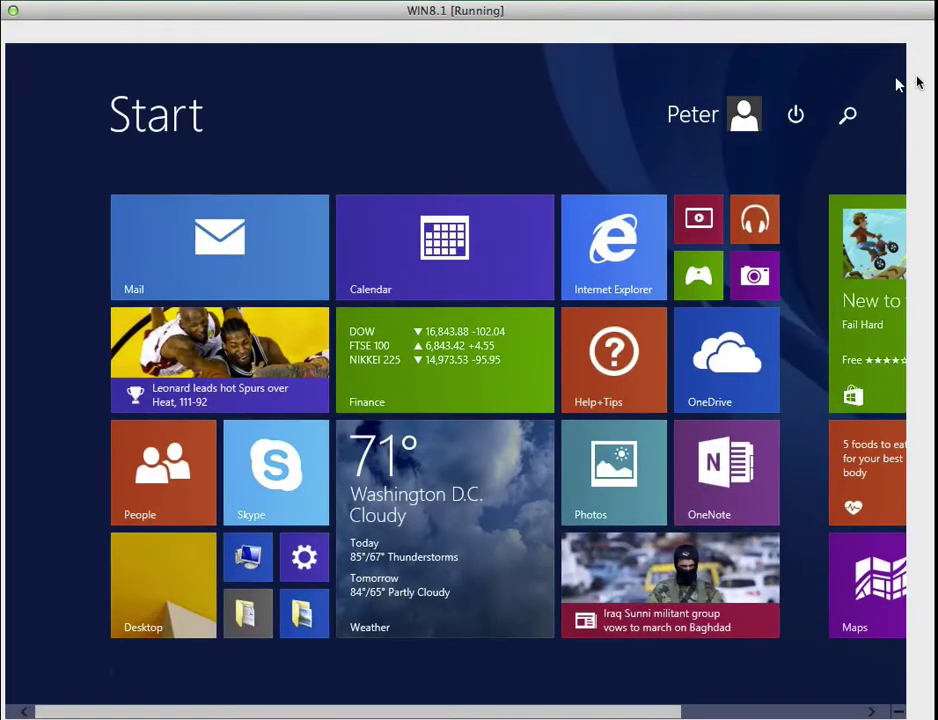
{"action": "left_click", "coordinate": [865, 118]}
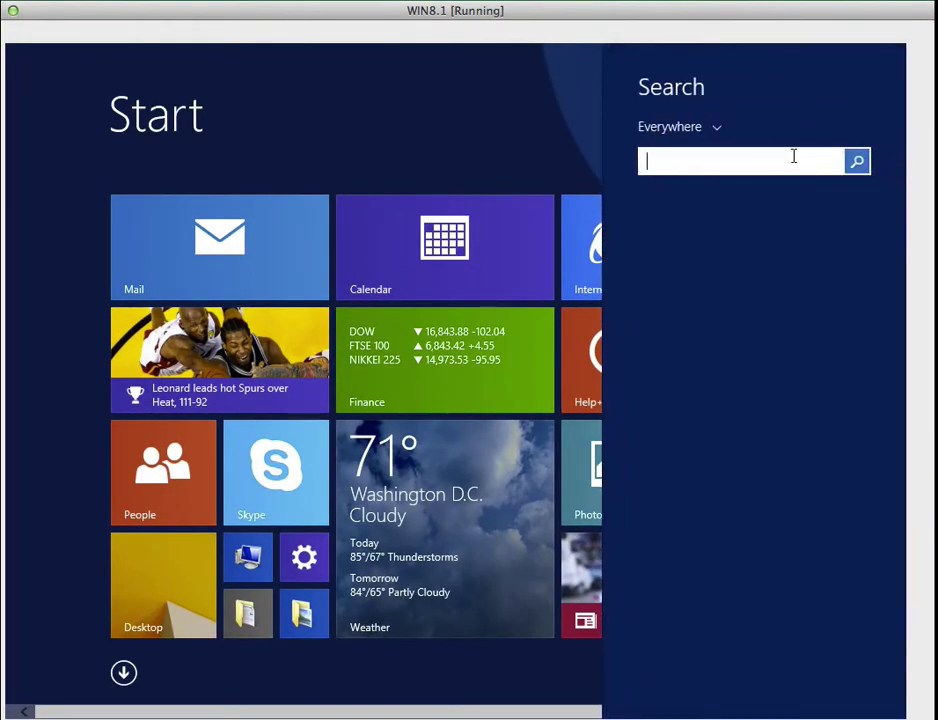
{"action": "type", "text": "Local"}
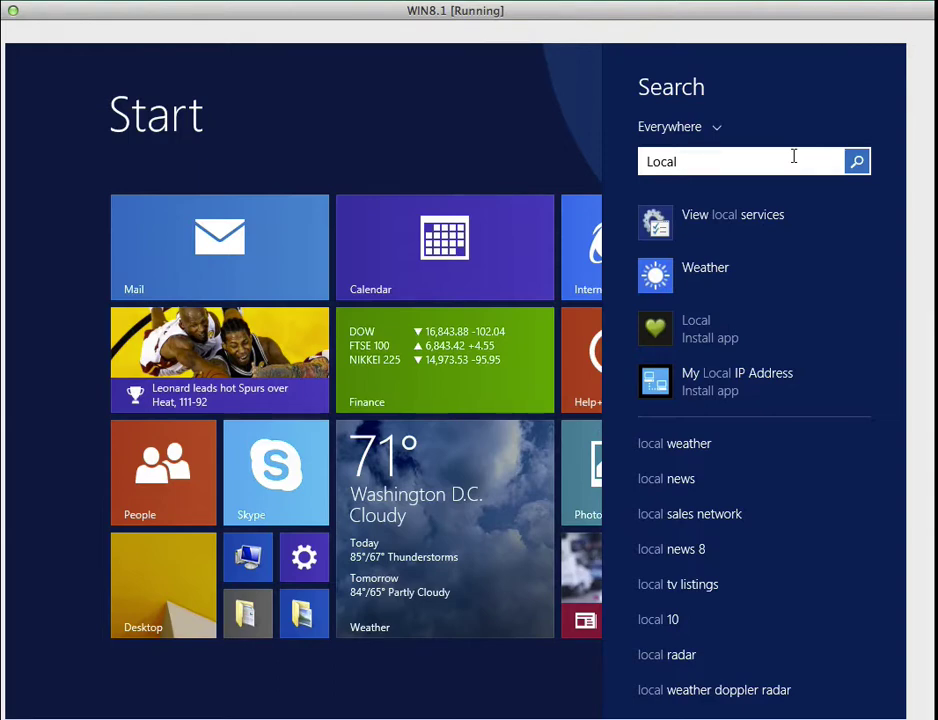
{"action": "type", "text": "Gr"}
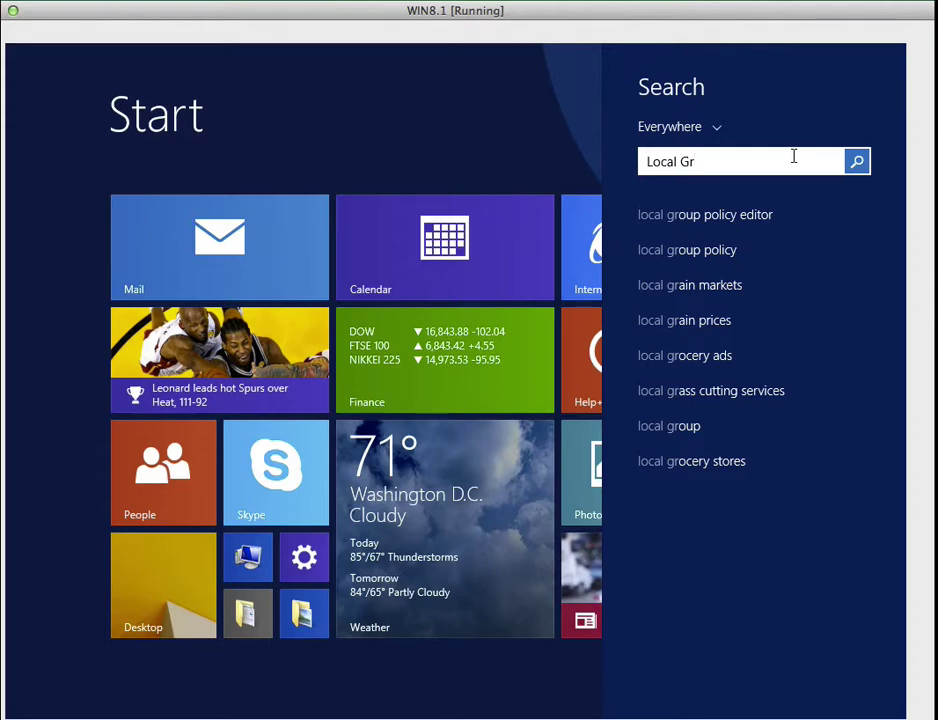
{"action": "type", "text": "ou"}
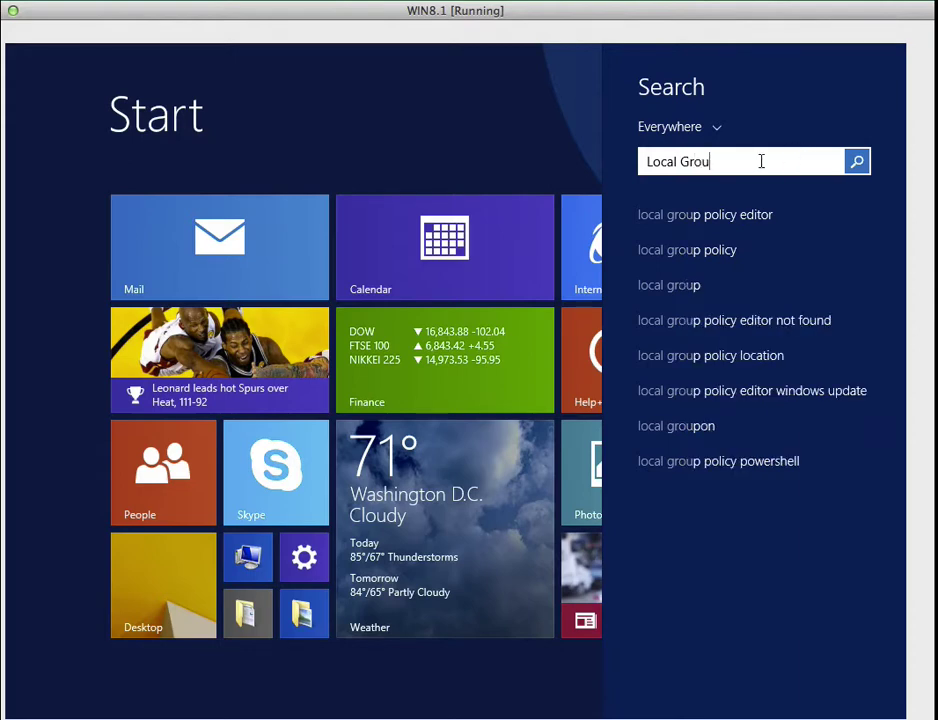
{"action": "left_click_drag", "start_coordinate": [745, 161], "coordinate": [635, 170]}
{"action": "type", "text": "run"}
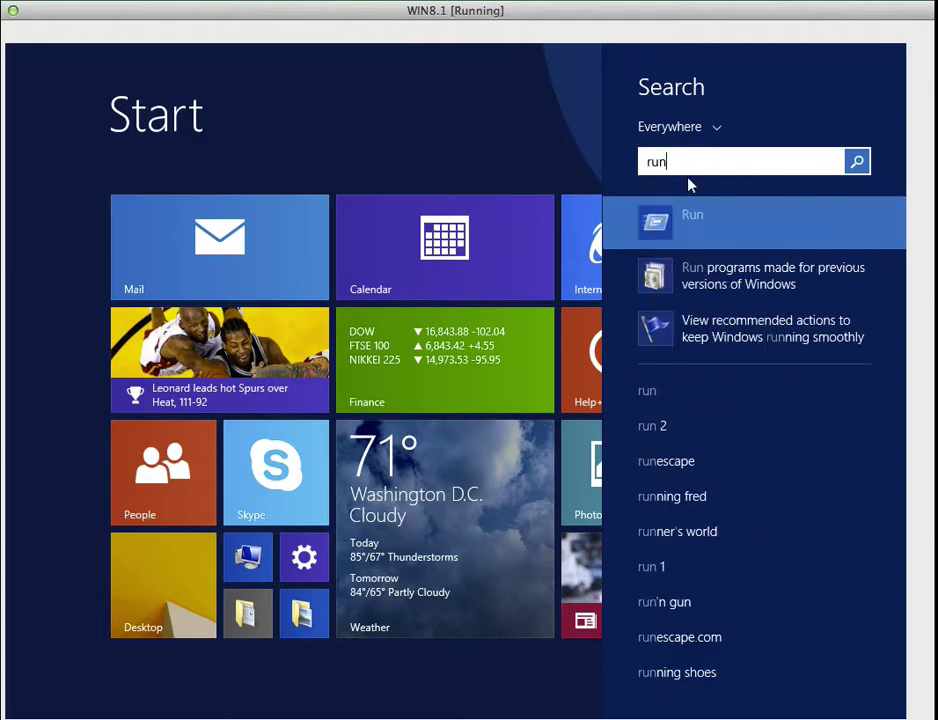
Step: Open the Run dialog and run gpedit.msc
{"action": "left_click", "coordinate": [674, 236]}
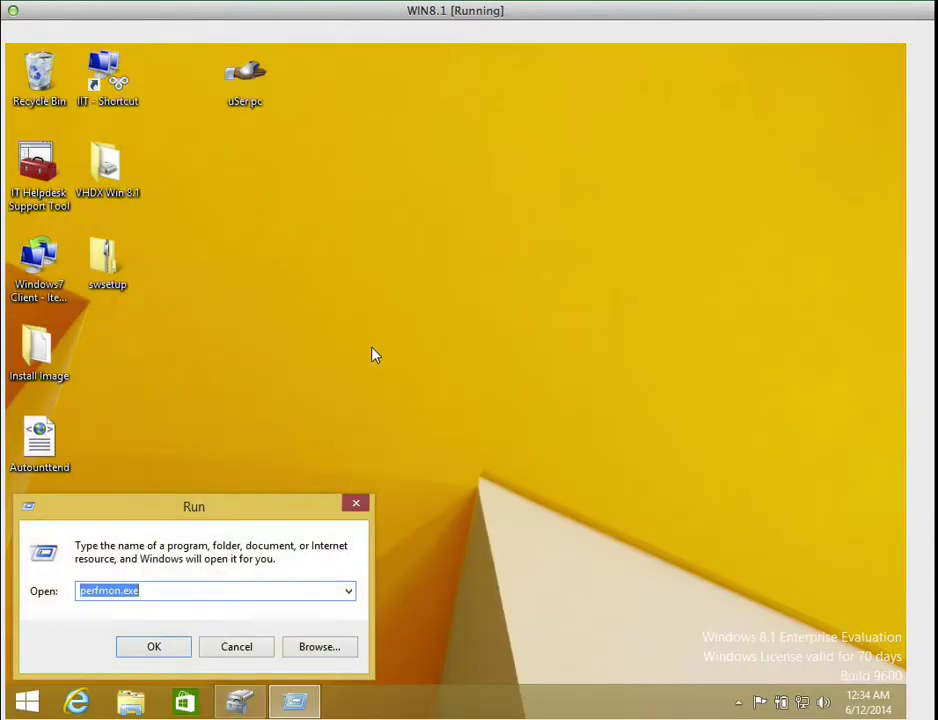
{"action": "type", "text": "g"}
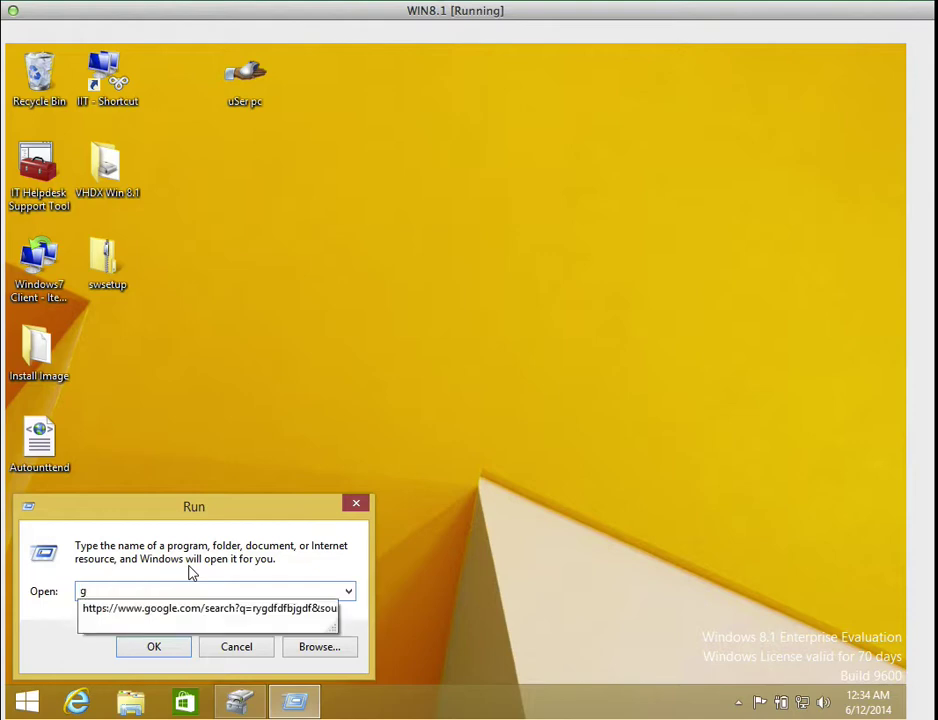
{"action": "type", "text": "pedit"}
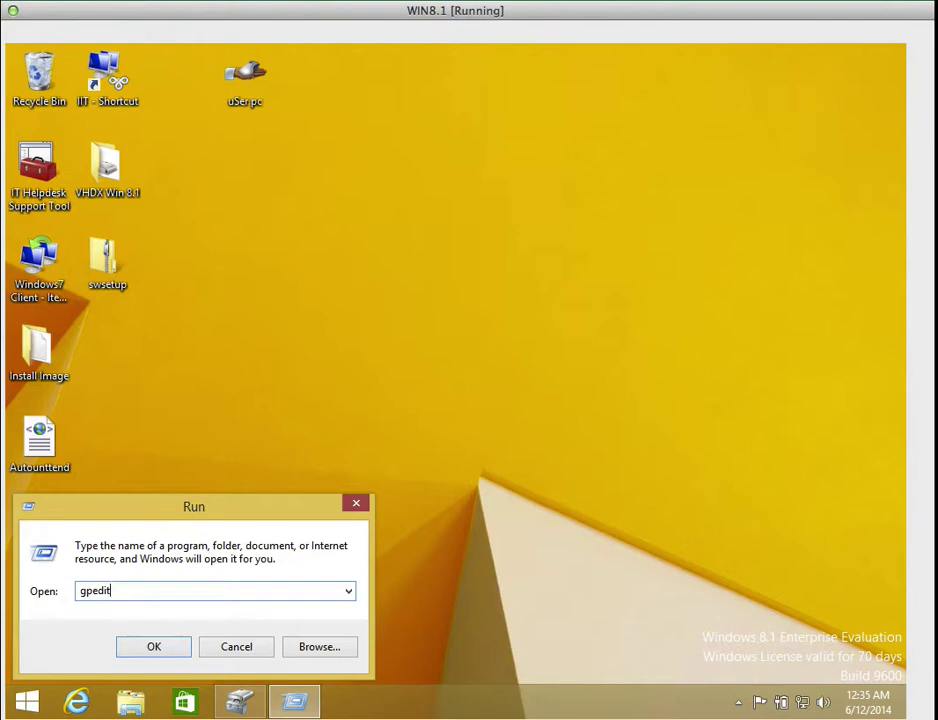
{"action": "type", "text": ".msc"}
{"action": "left_click", "coordinate": [157, 651]}
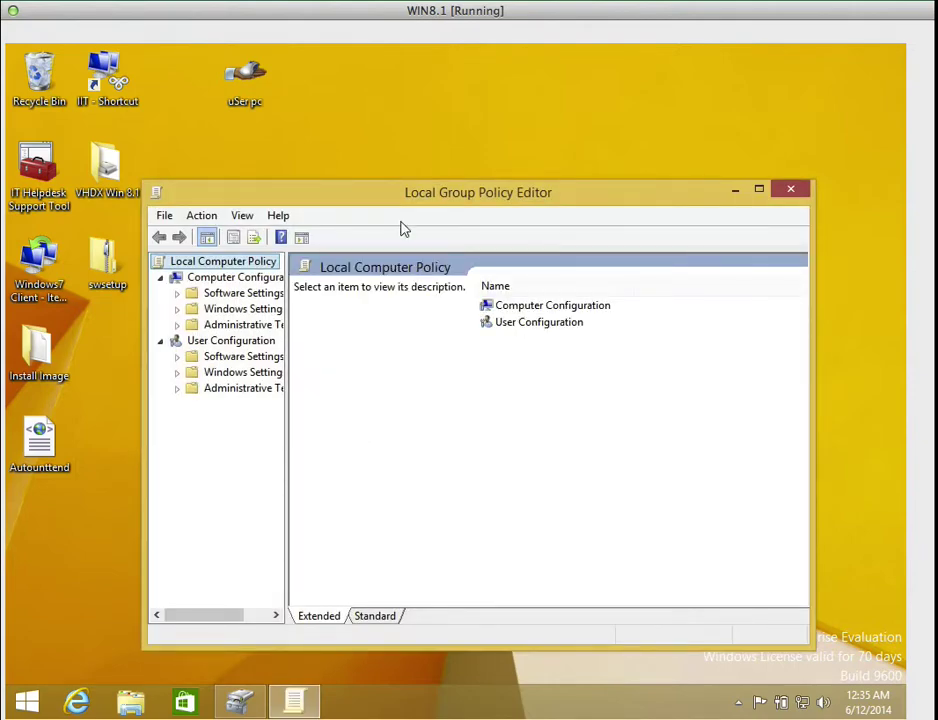
Step: Move and enlarge the policy editor window and widen its tree pane
{"action": "left_click_drag", "start_coordinate": [395, 201], "coordinate": [287, 93]}
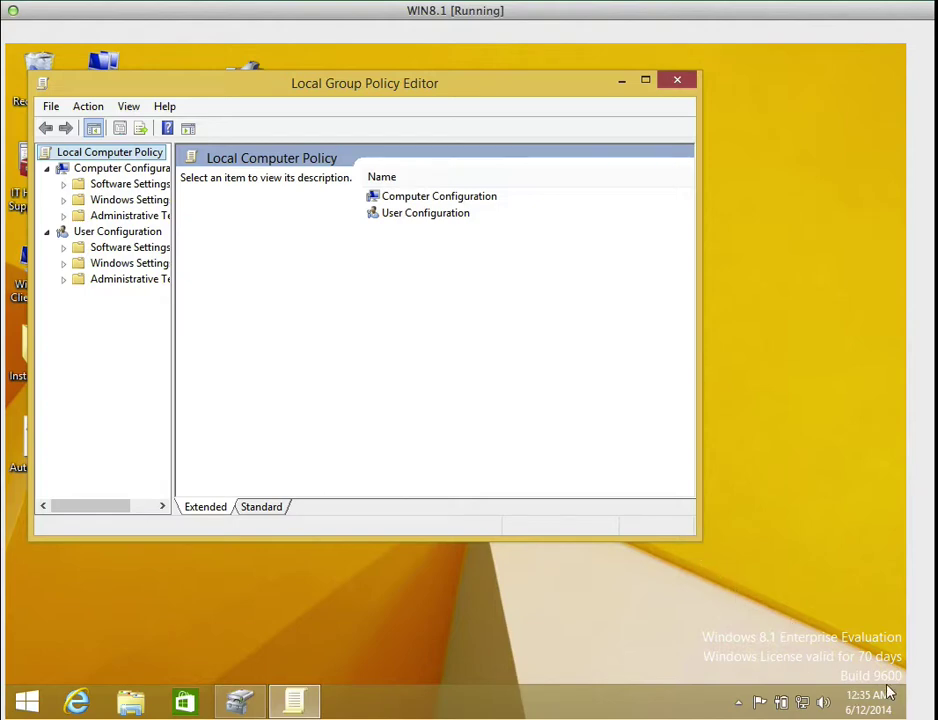
{"action": "left_click_drag", "start_coordinate": [697, 543], "coordinate": [848, 666]}
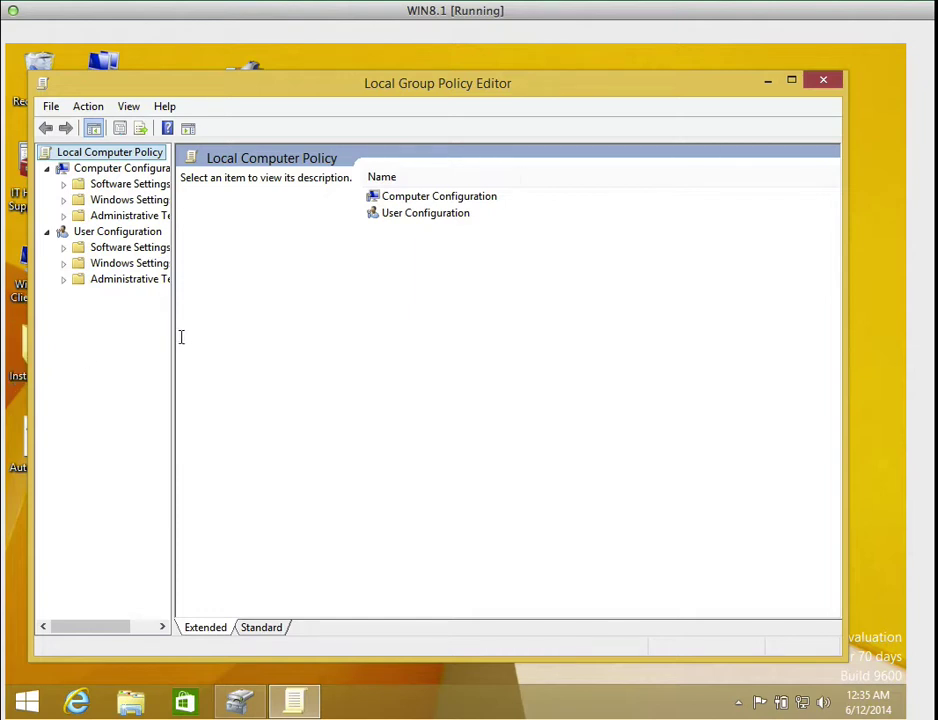
{"action": "left_click_drag", "start_coordinate": [174, 335], "coordinate": [323, 340]}
Step: Expand Computer Configuration > Windows Settings > Security Settings > Application Control Policies
{"action": "left_click", "coordinate": [101, 172]}
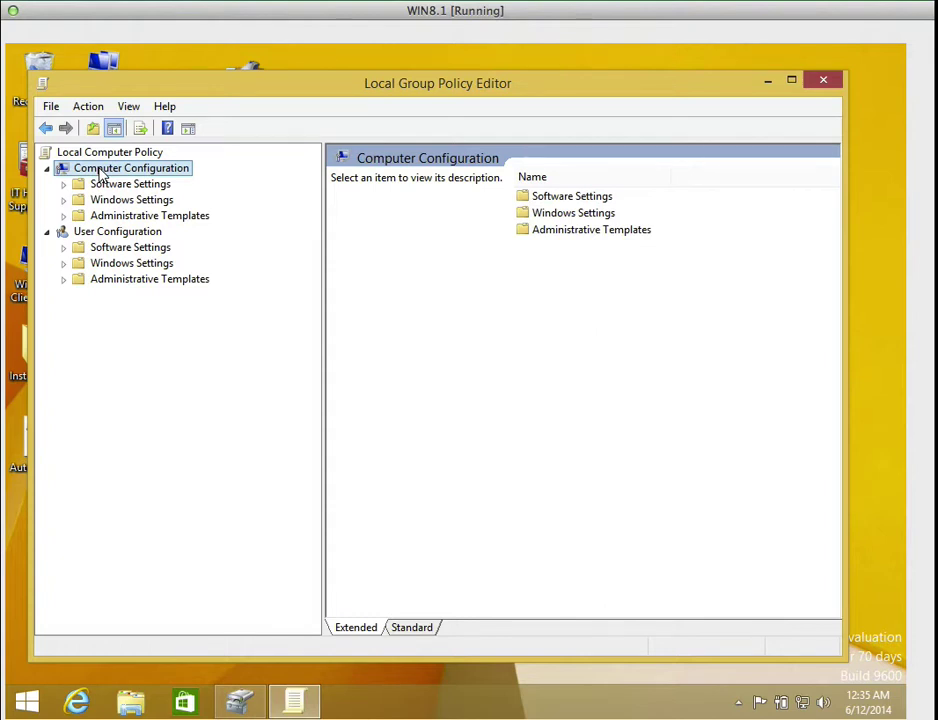
{"action": "left_click", "coordinate": [62, 201]}
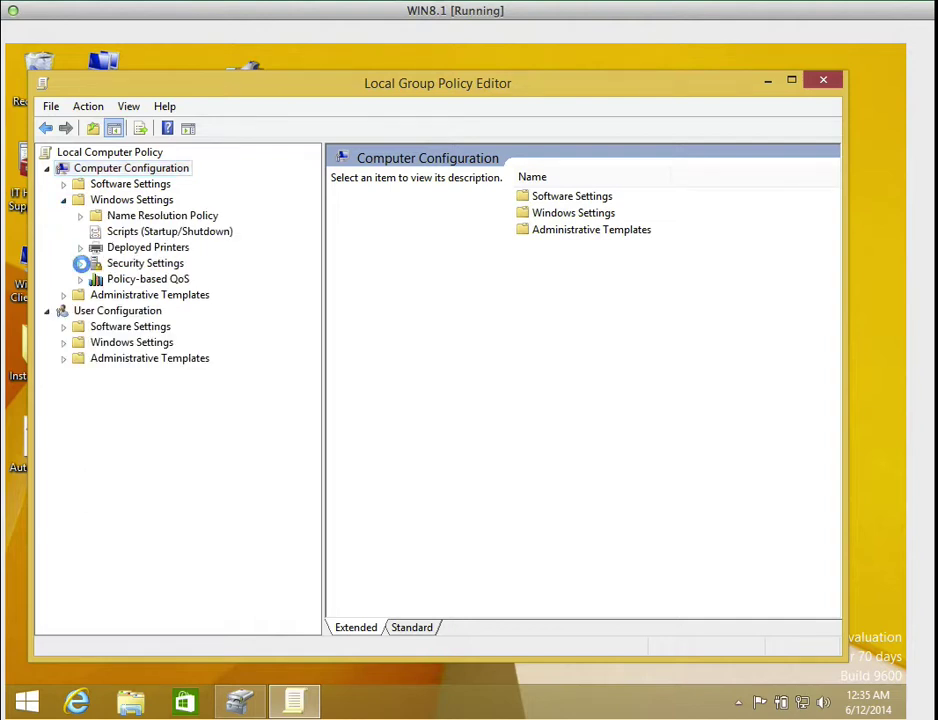
{"action": "left_click", "coordinate": [81, 264]}
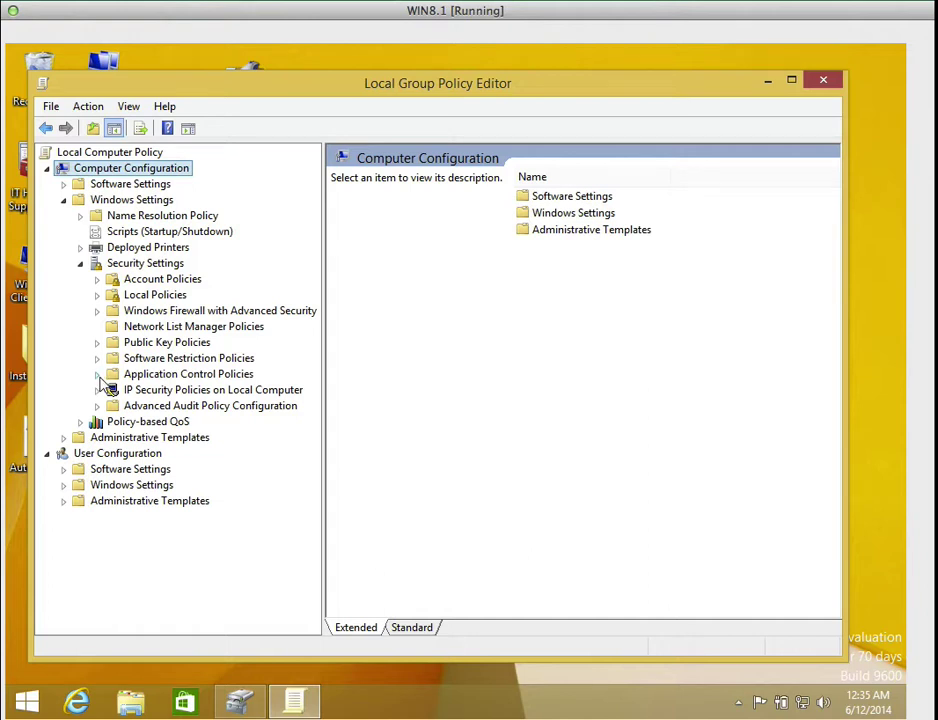
{"action": "left_click", "coordinate": [97, 375]}
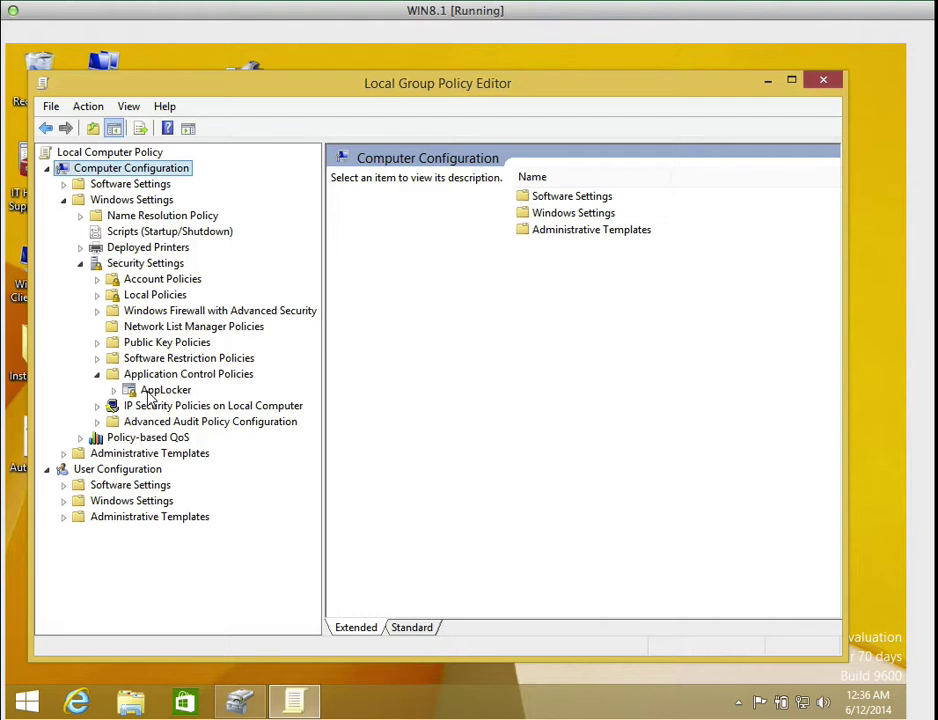
Step: Open AppLocker, check Packaged app Rules, and return to the overview of four empty collections
{"action": "double_click", "coordinate": [150, 391]}
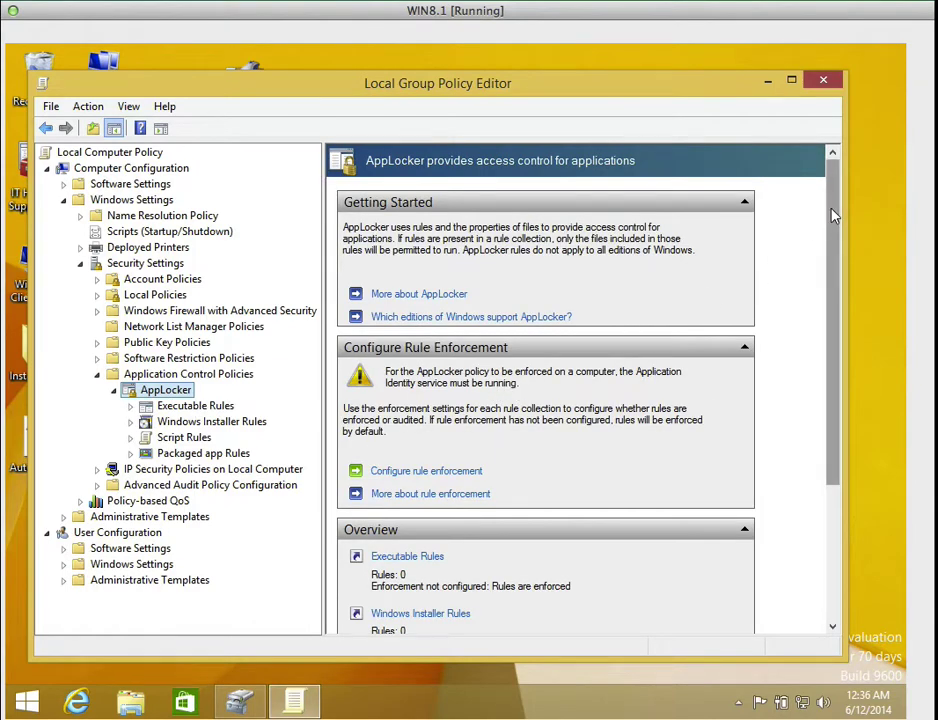
{"action": "mouse_move", "coordinate": [833, 209]}
{"action": "left_mouse_down"}
{"action": "mouse_move", "coordinate": [843, 390]}
{"action": "mouse_move", "coordinate": [840, 222]}
{"action": "left_mouse_up"}
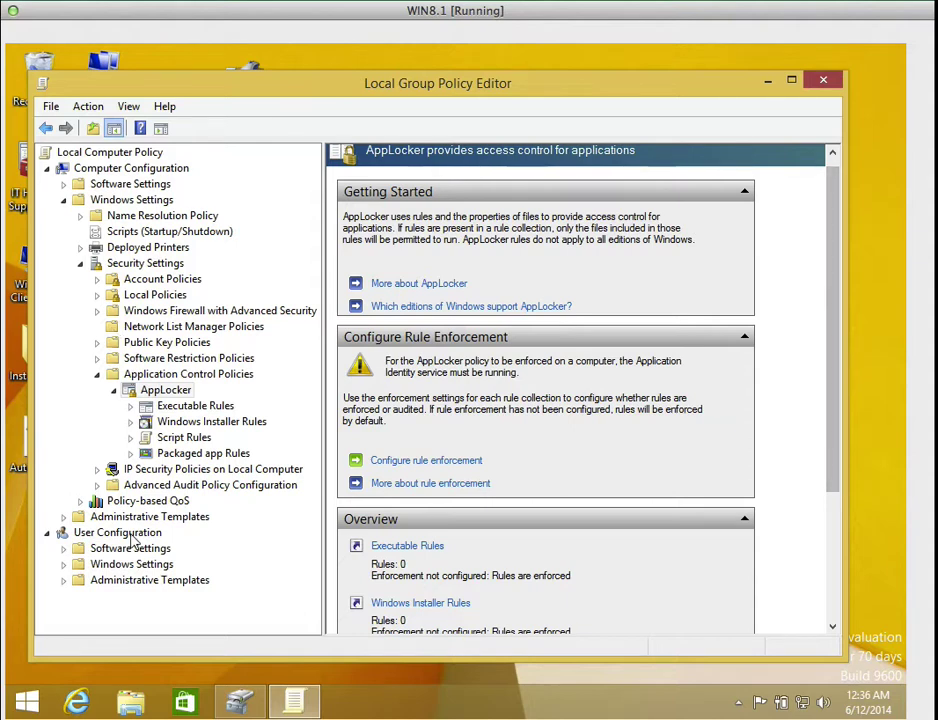
{"action": "left_click", "coordinate": [180, 453]}
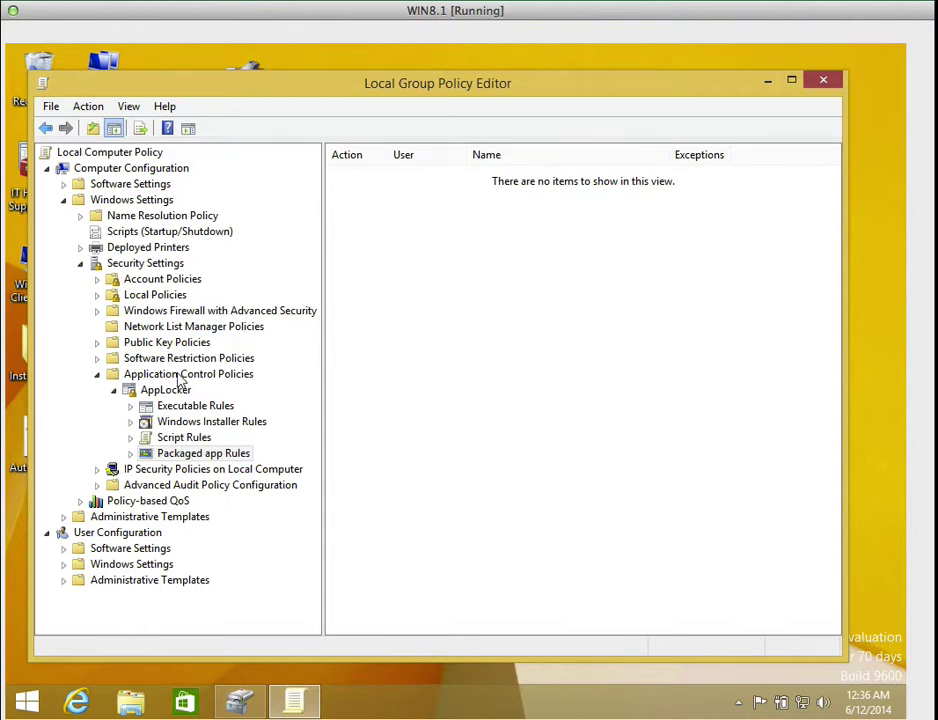
{"action": "left_click", "coordinate": [166, 390]}
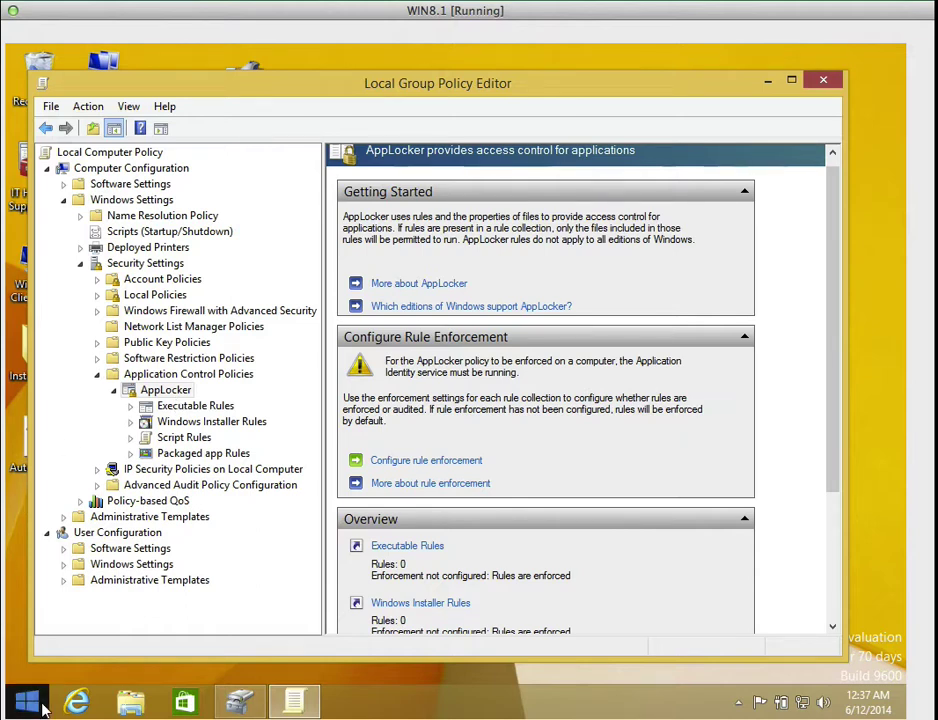
Step: Launch Computer Management and show the Local Users and Groups > Groups list
{"action": "right_click", "coordinate": [42, 708]}
{"action": "left_click", "coordinate": [113, 505]}
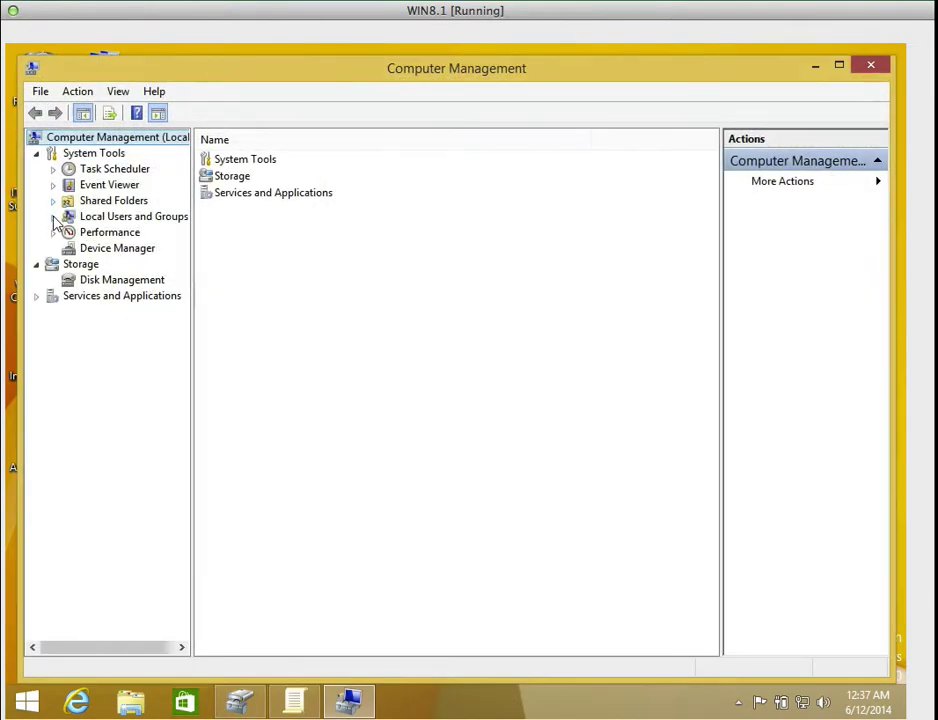
{"action": "left_click", "coordinate": [53, 216]}
{"action": "left_click", "coordinate": [105, 250]}
Step: Create local group IT with the local user as its member, then close the form
{"action": "right_click", "coordinate": [319, 512]}
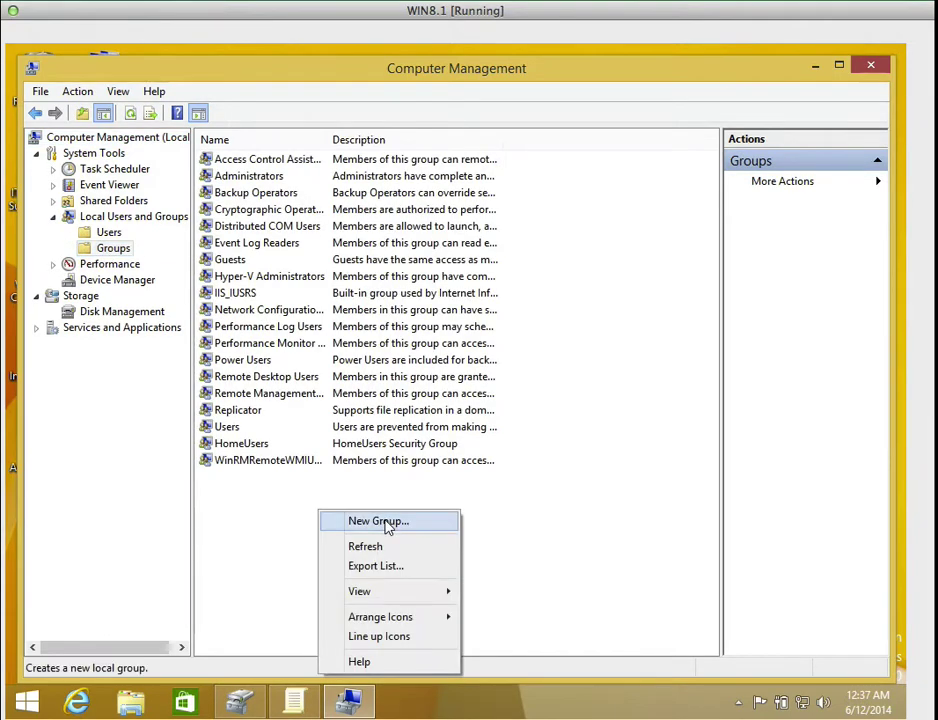
{"action": "left_click", "coordinate": [387, 522]}
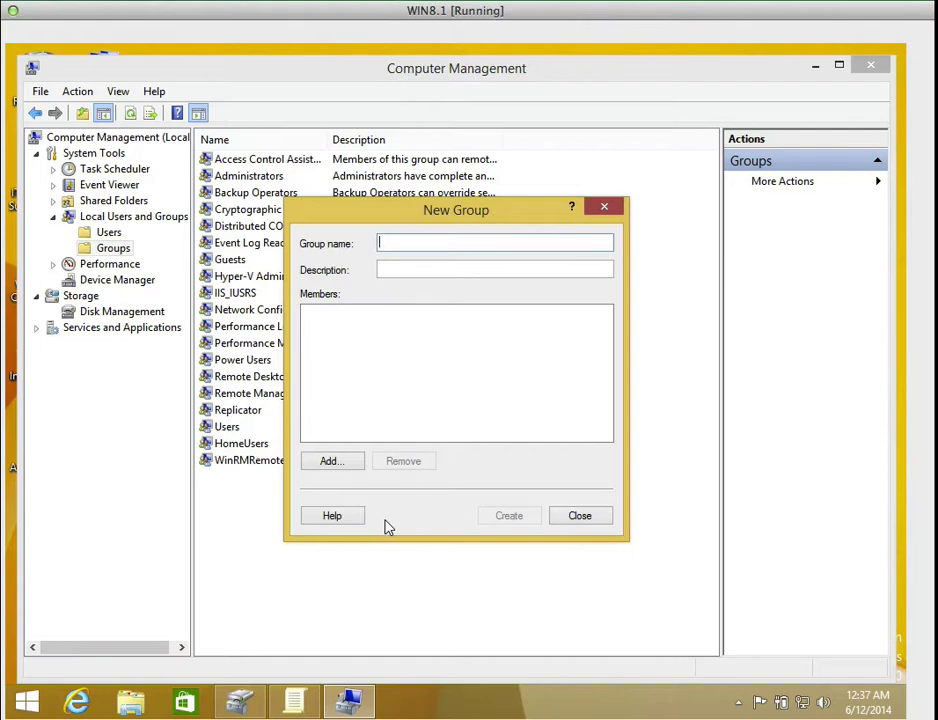
{"action": "type", "text": "IT"}
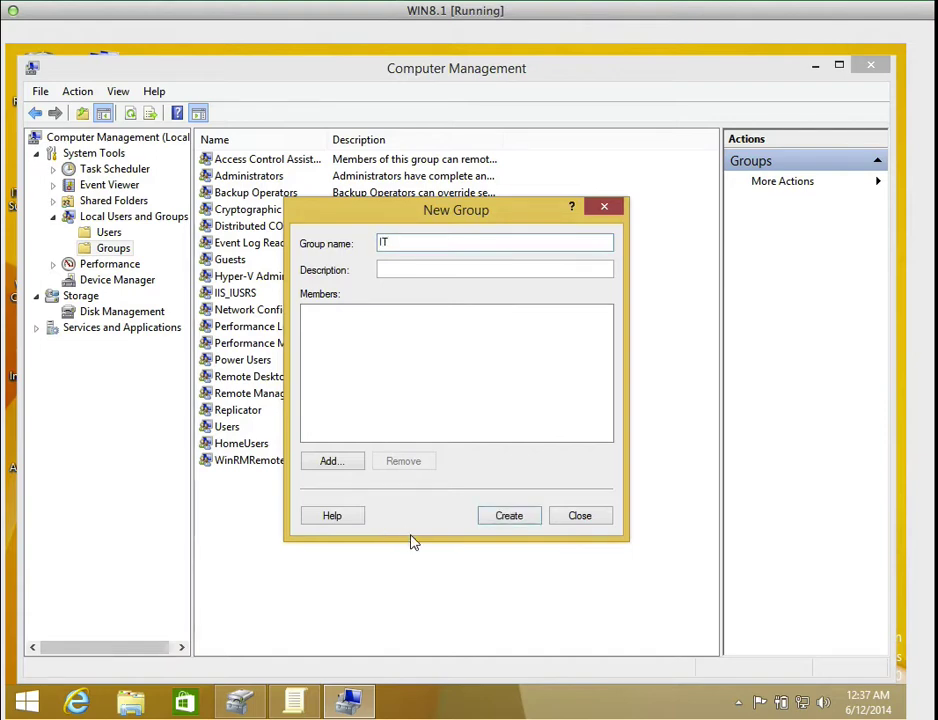
{"action": "left_click", "coordinate": [329, 463]}
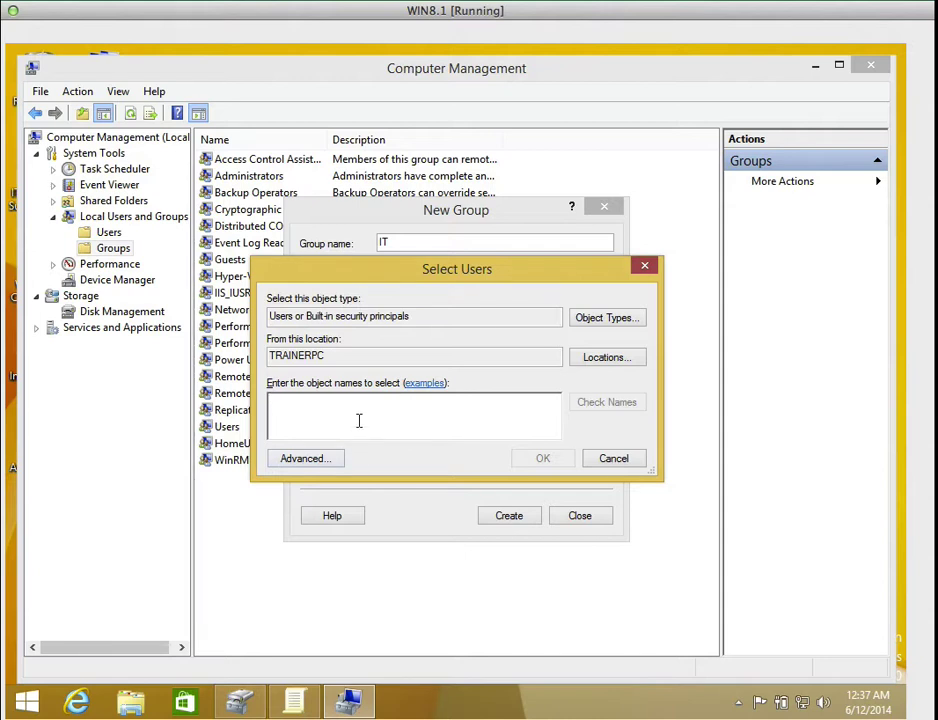
{"action": "type", "text": "Alan"}
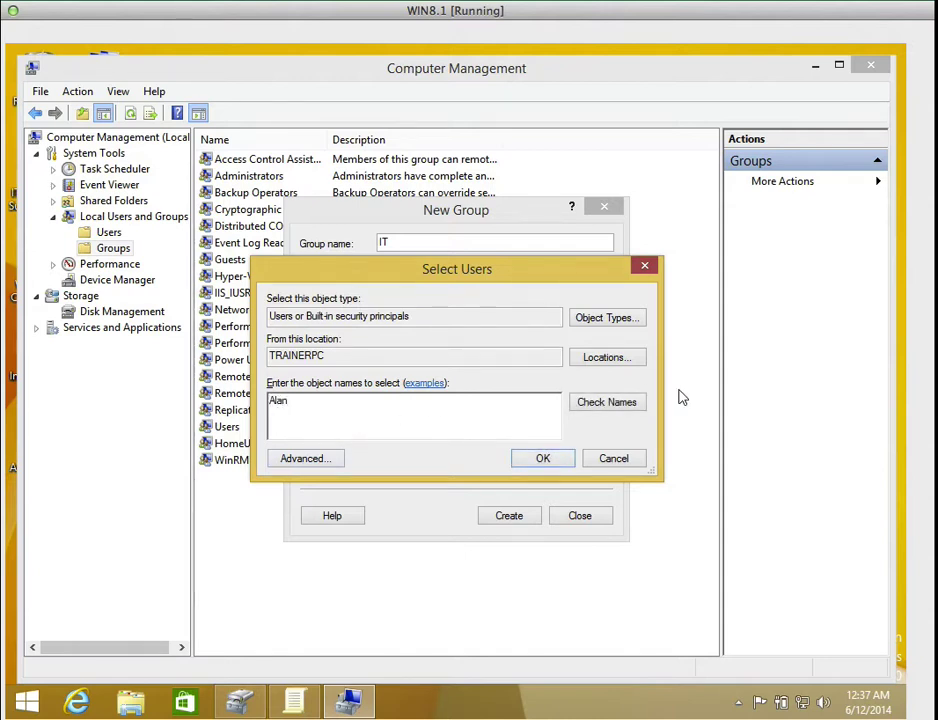
{"action": "left_click", "coordinate": [606, 402]}
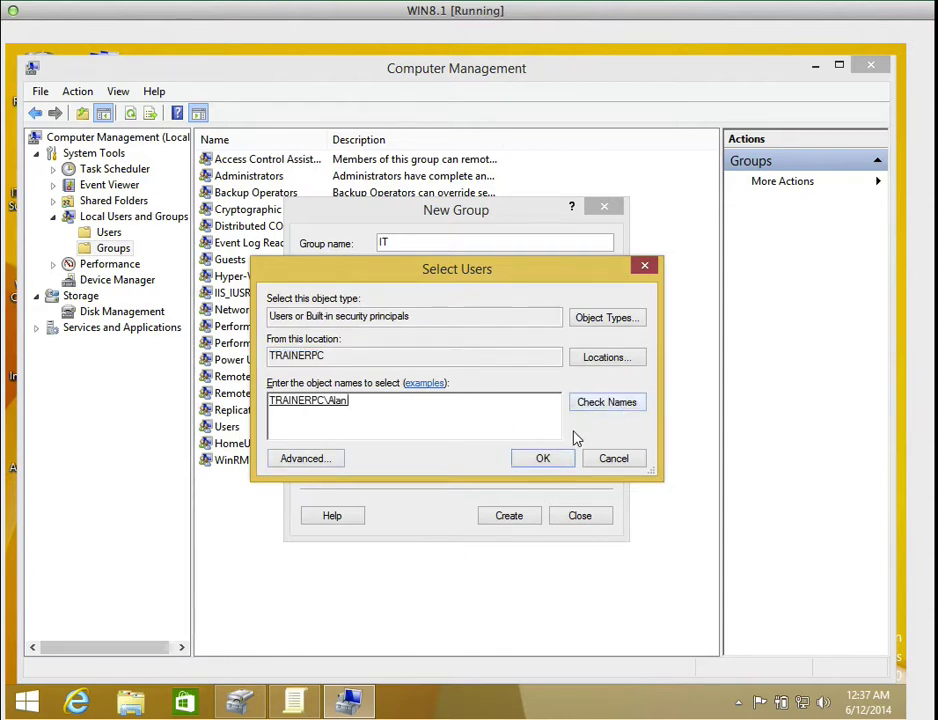
{"action": "left_click", "coordinate": [540, 460]}
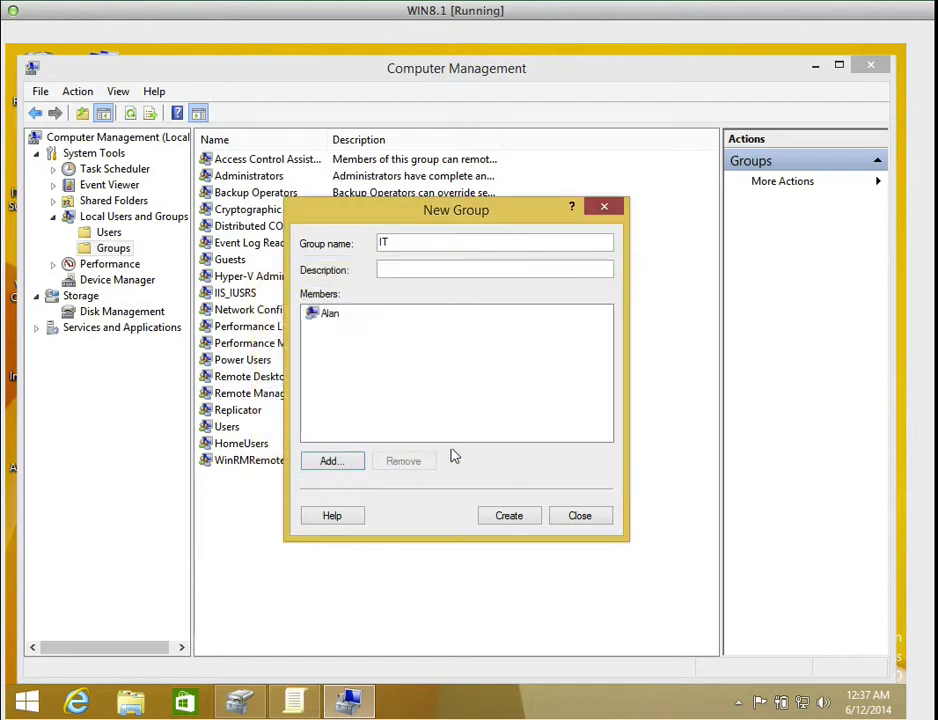
{"action": "left_click", "coordinate": [508, 515]}
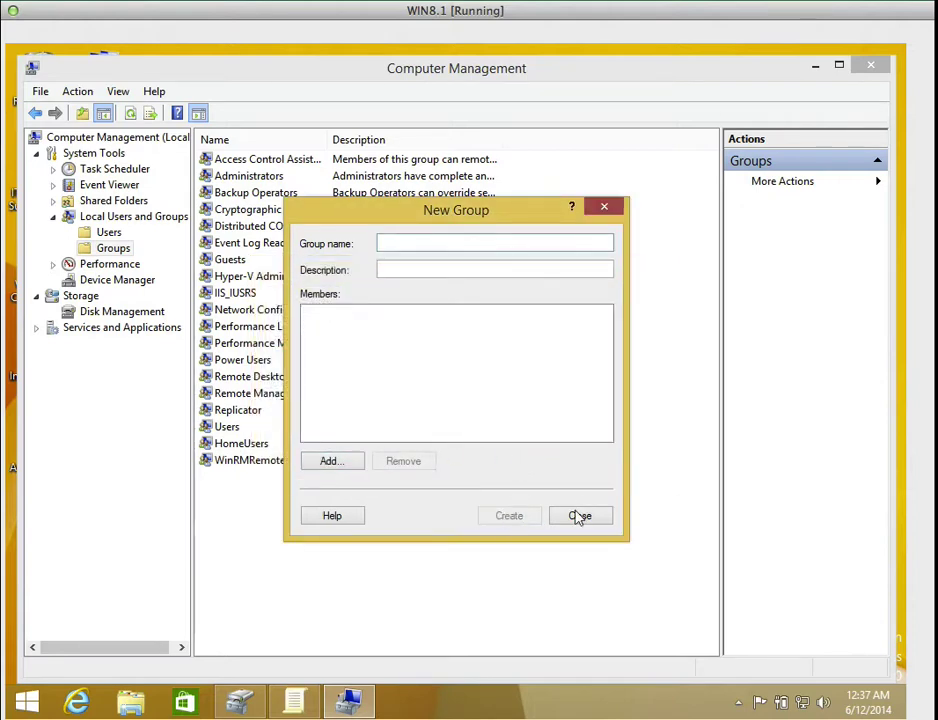
{"action": "left_click", "coordinate": [579, 515]}
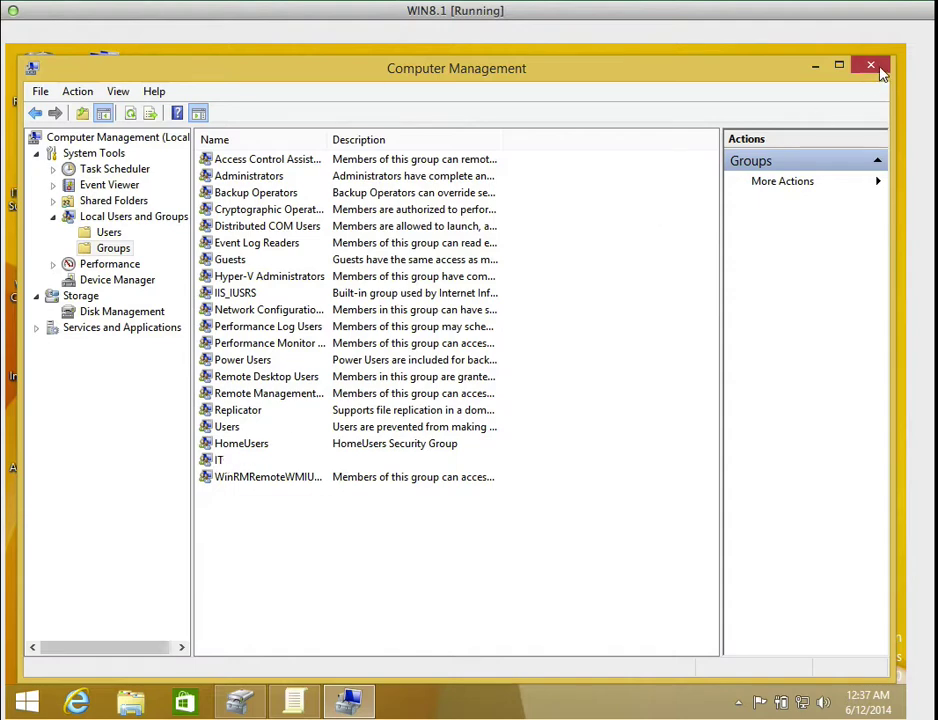
Step: Return to the policy editor, select AppLocker > Executable Rules, and start a new rule
{"action": "left_click", "coordinate": [815, 65]}
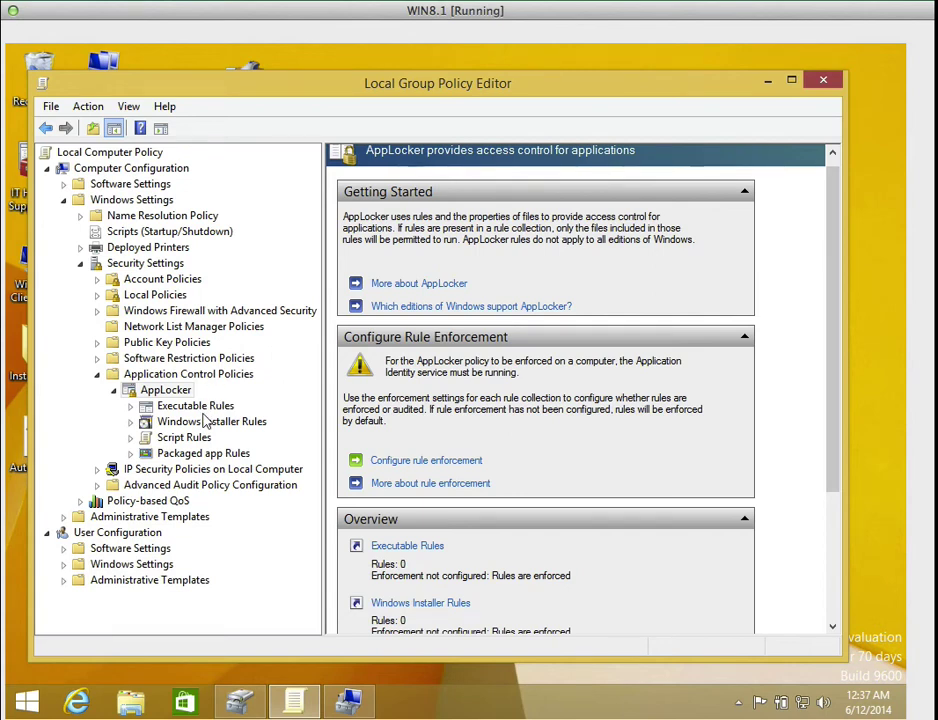
{"action": "left_click", "coordinate": [185, 410]}
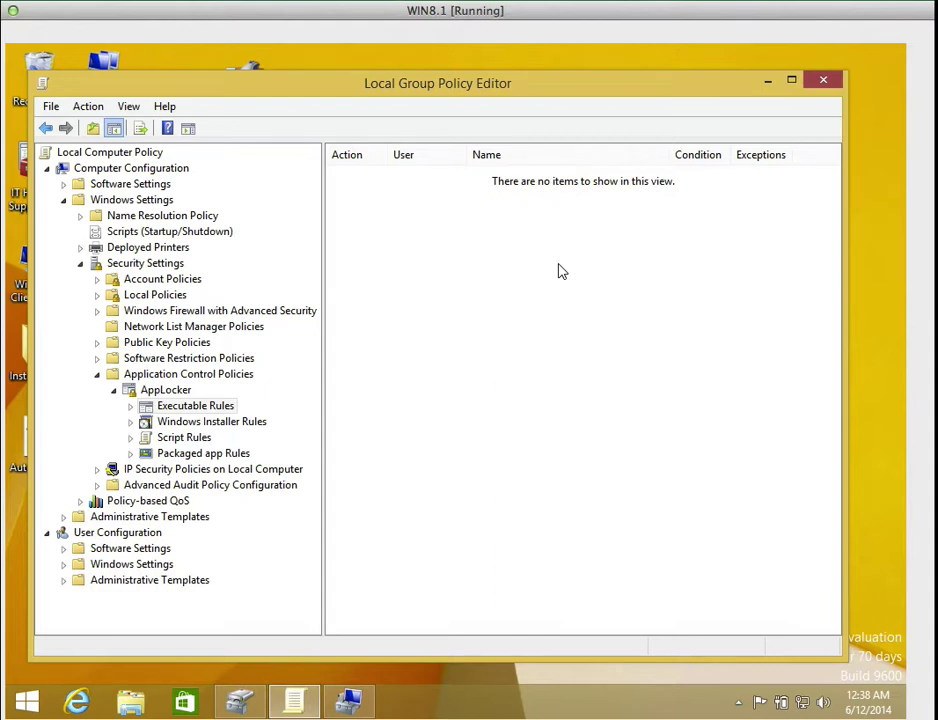
{"action": "right_click", "coordinate": [188, 408]}
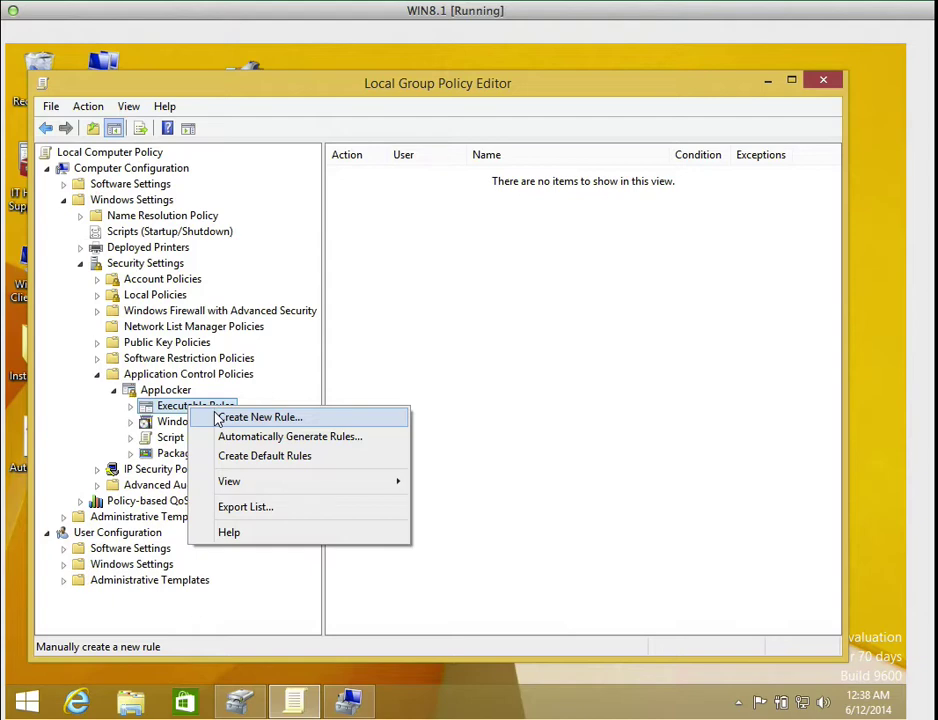
{"action": "left_click", "coordinate": [217, 418]}
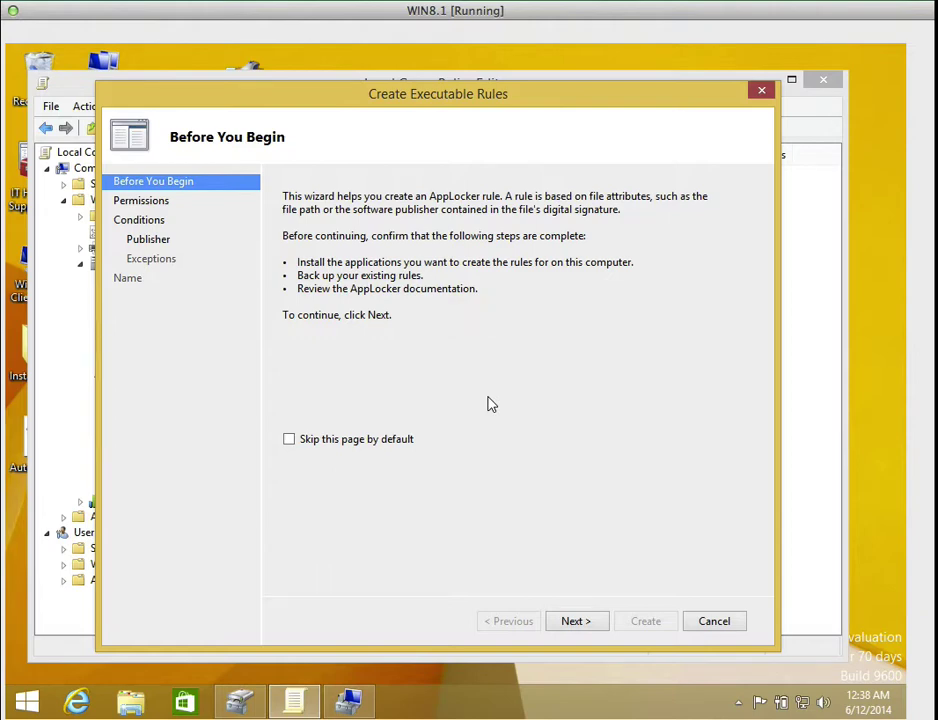
{"action": "left_click", "coordinate": [713, 621]}
{"action": "right_click", "coordinate": [213, 408]}
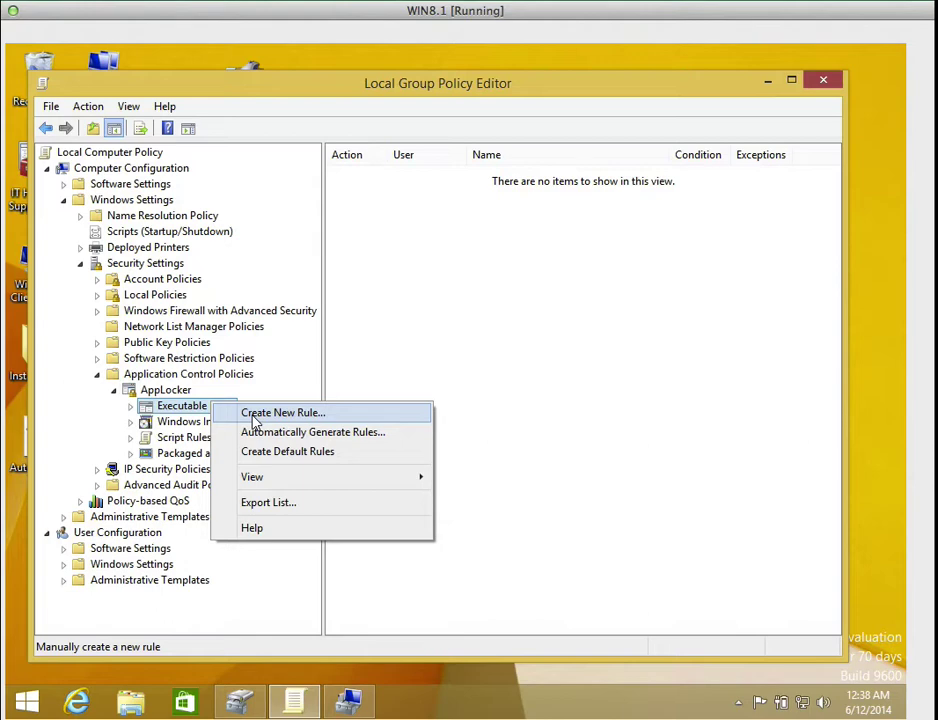
Step: Set the new executable rule to Deny for the TrainerPC\IT group
{"action": "left_click", "coordinate": [255, 413]}
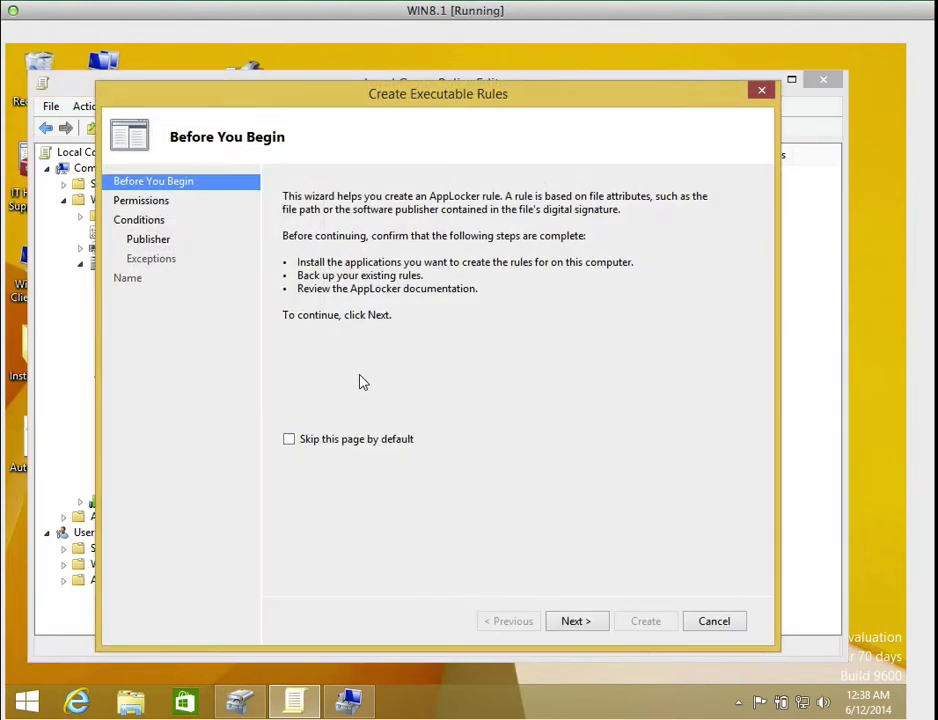
{"action": "left_click", "coordinate": [594, 626]}
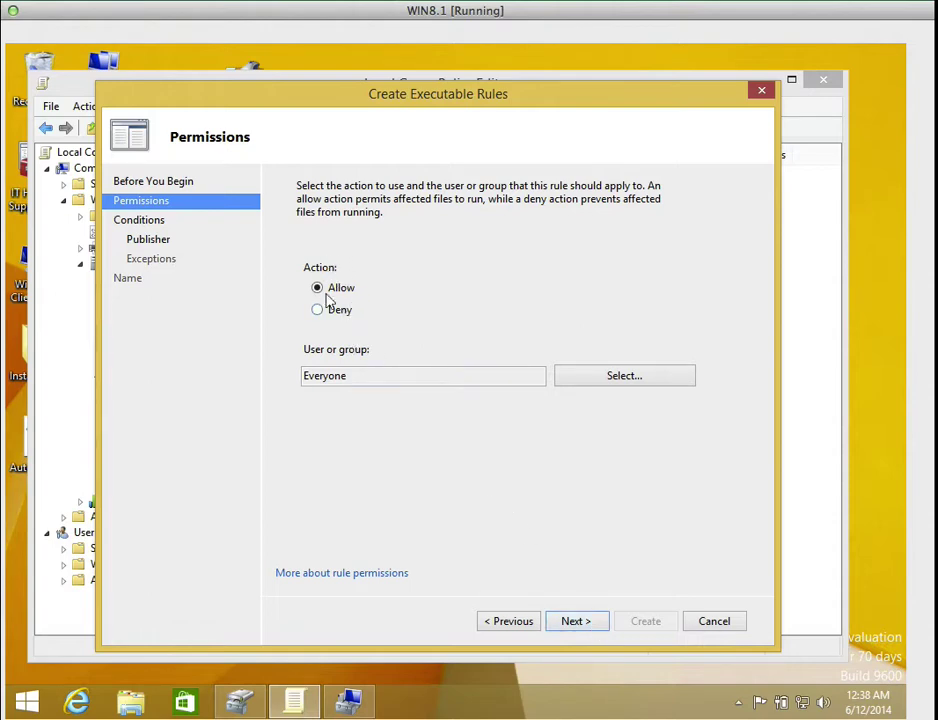
{"action": "left_click", "coordinate": [333, 313]}
{"action": "left_click", "coordinate": [592, 381]}
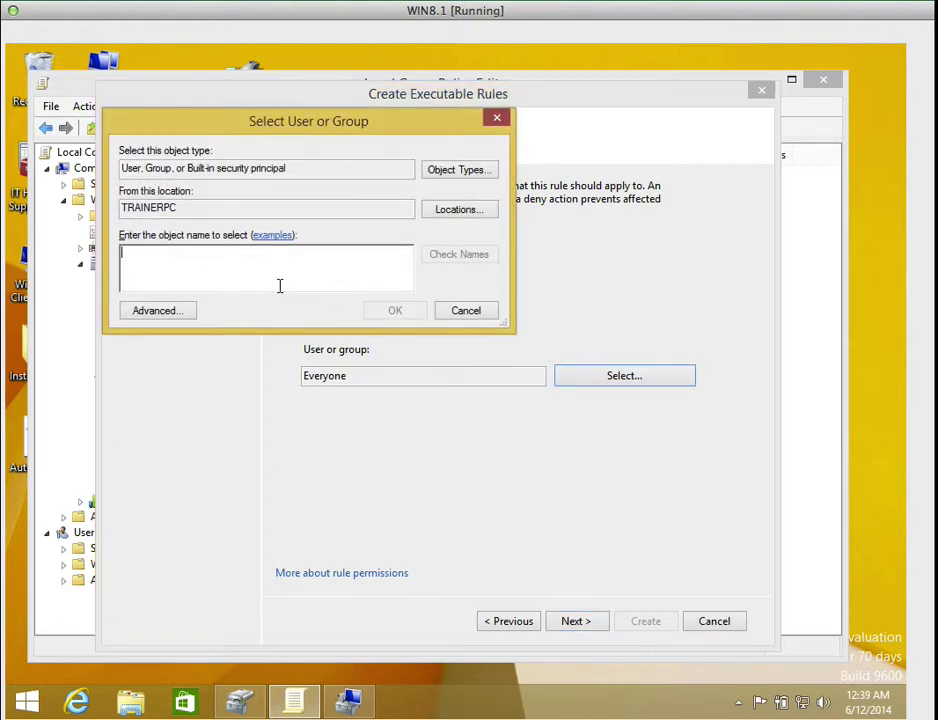
{"action": "left_click", "coordinate": [123, 252]}
{"action": "type", "text": "IT"}
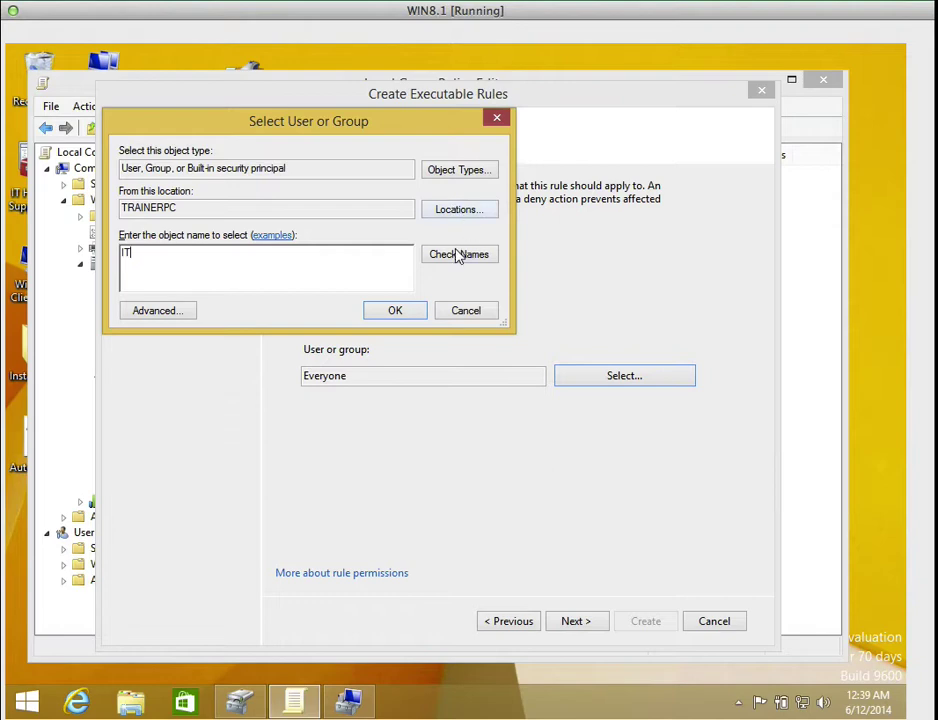
{"action": "left_click", "coordinate": [455, 256]}
{"action": "left_click", "coordinate": [394, 312]}
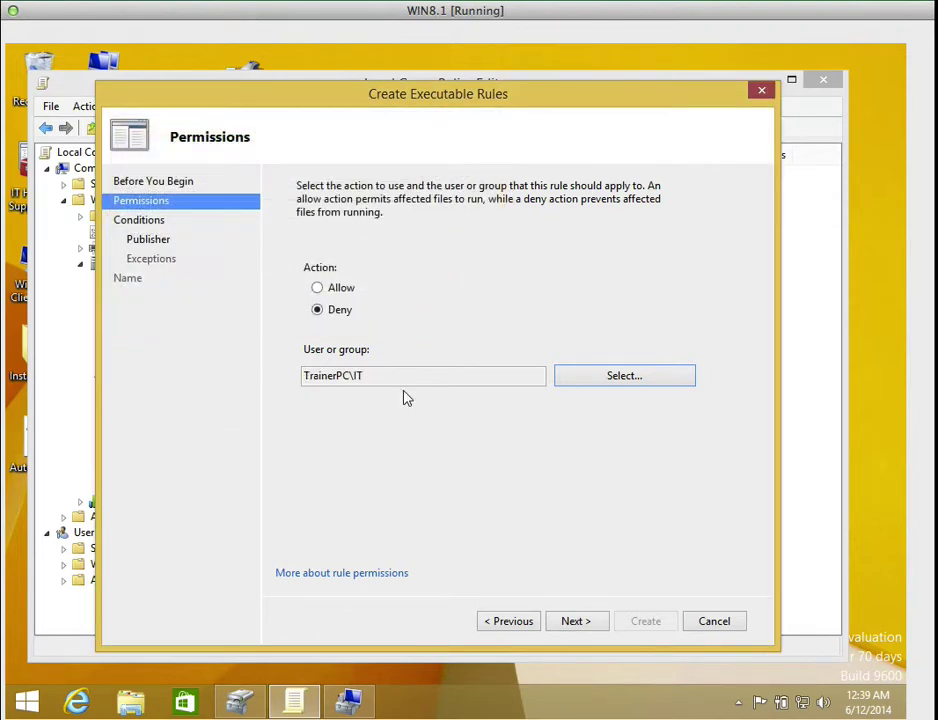
{"action": "left_click", "coordinate": [580, 622]}
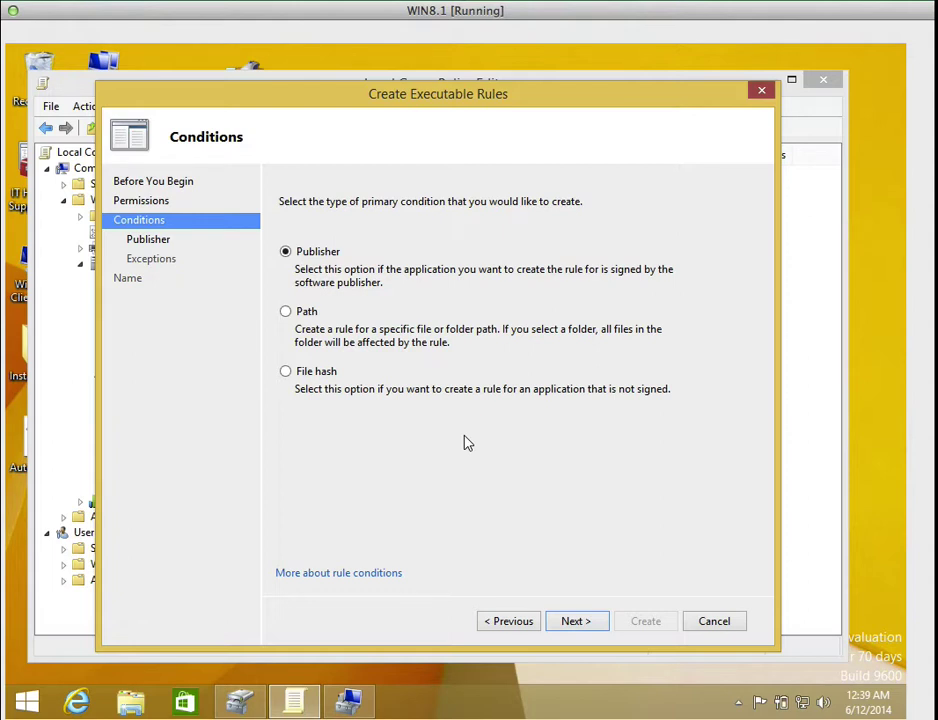
Step: Choose Path as the rule's primary condition
{"action": "left_click", "coordinate": [285, 313]}
Step: Browse to wmplayer.exe so the path reads %PROGRAMFILES%\Windows Media Player\wmplayer.exe
{"action": "left_click", "coordinate": [576, 620]}
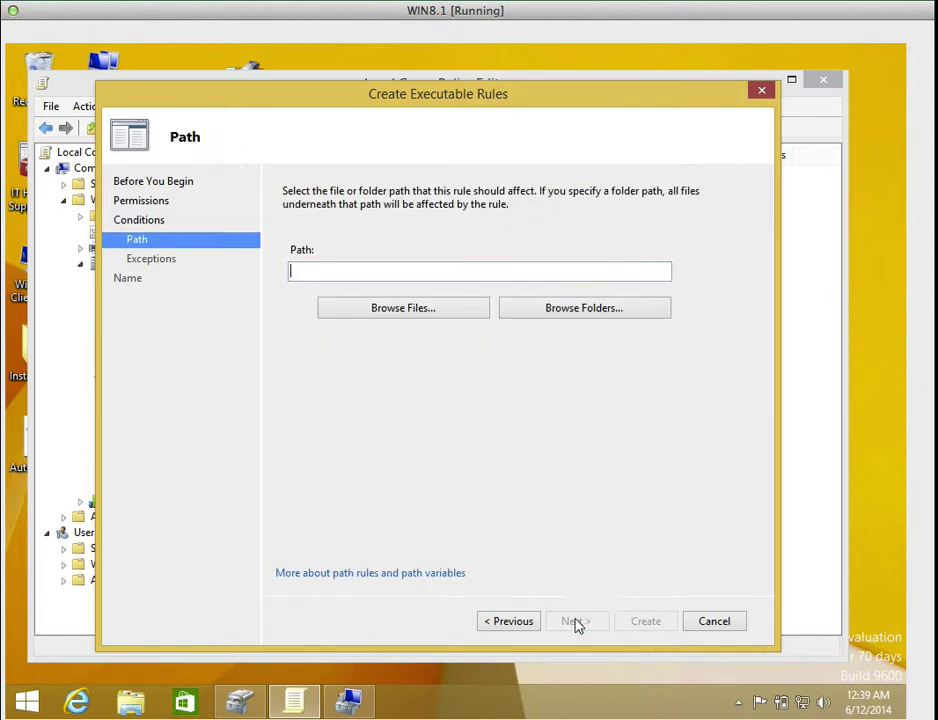
{"action": "left_click", "coordinate": [450, 312]}
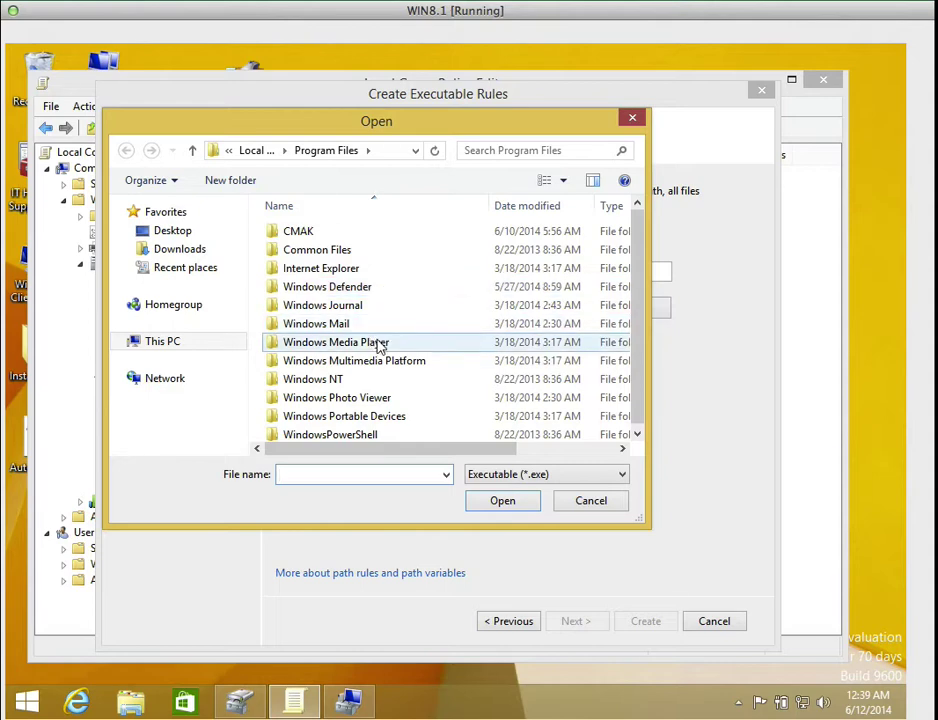
{"action": "double_click", "coordinate": [379, 342]}
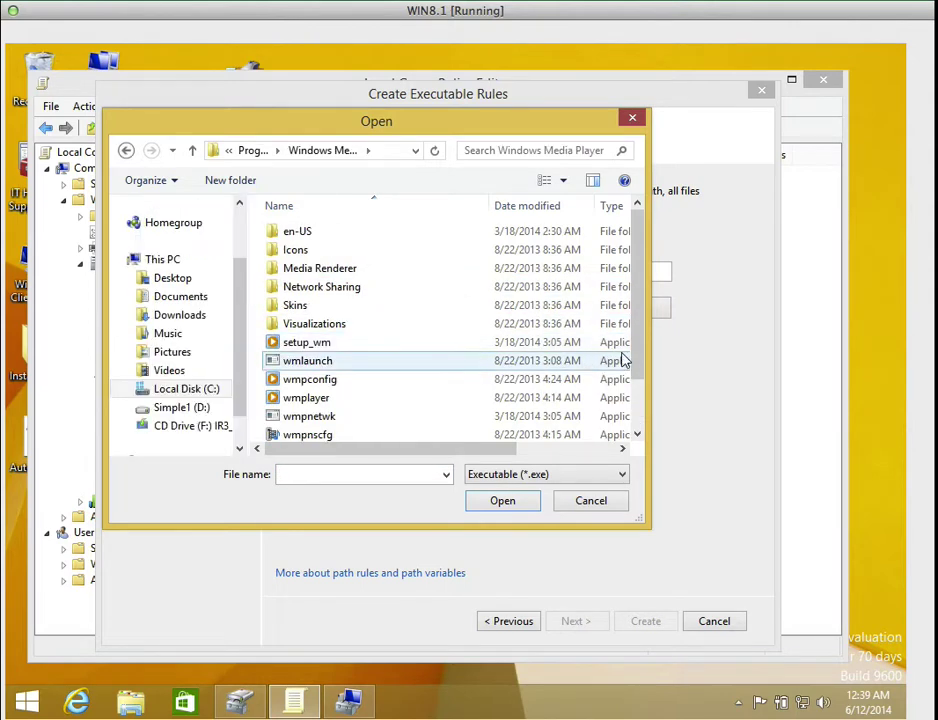
{"action": "left_click", "coordinate": [323, 403]}
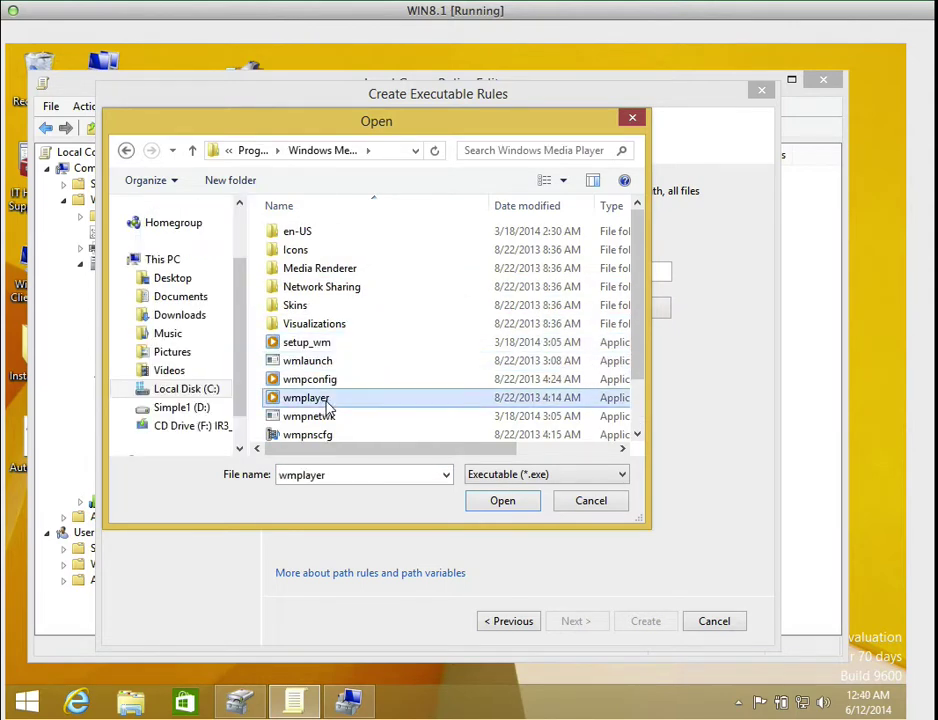
{"action": "left_click", "coordinate": [503, 505]}
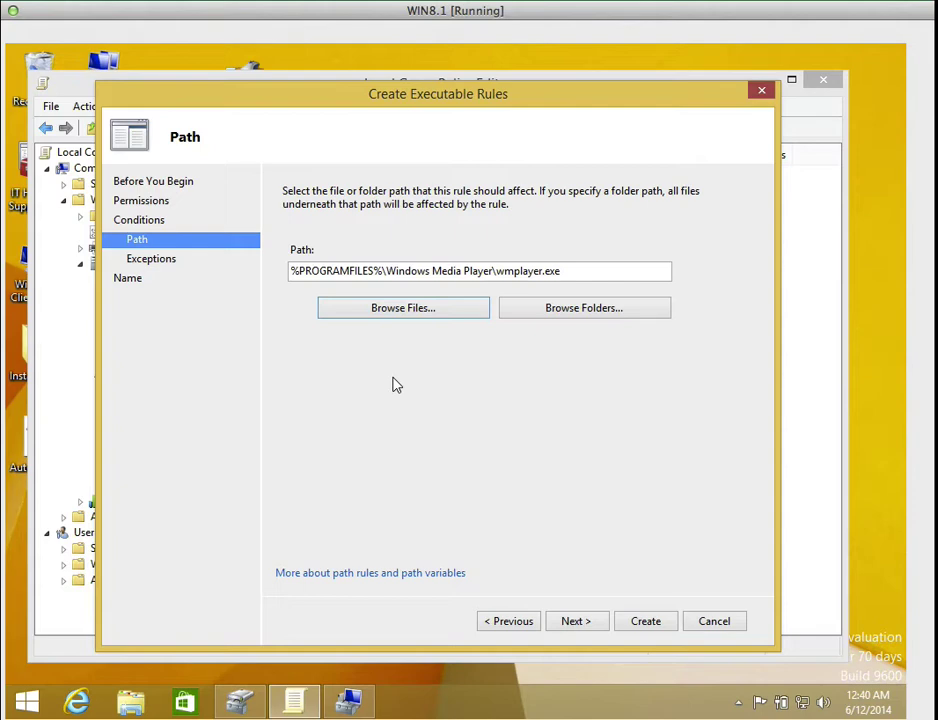
Step: Move past the Exceptions page without adding a Path or any other exception
{"action": "left_click", "coordinate": [577, 622]}
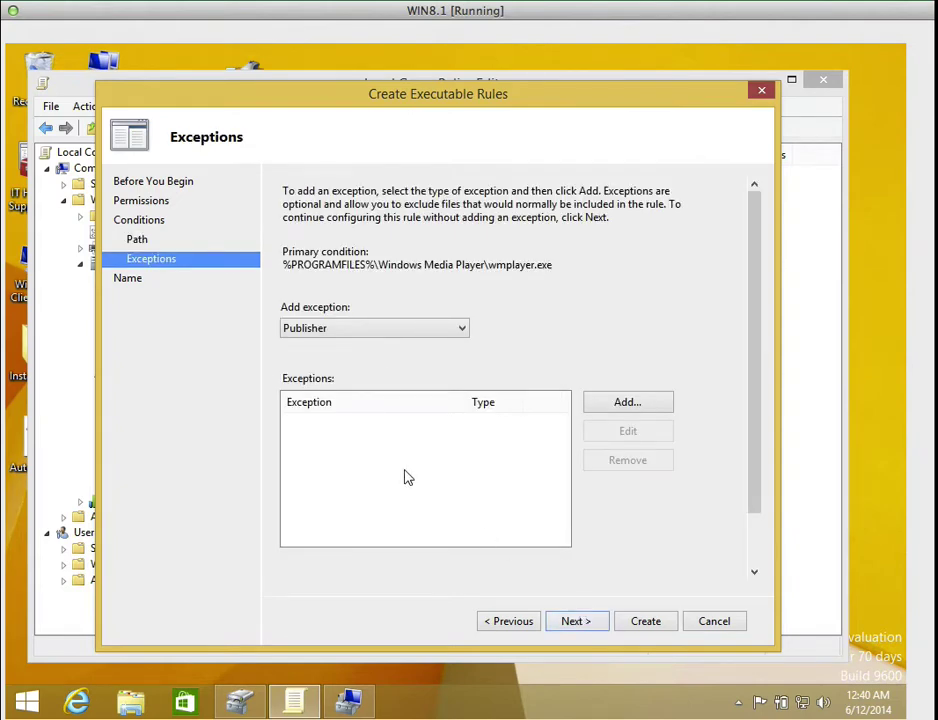
{"action": "left_click", "coordinate": [384, 330]}
{"action": "left_click", "coordinate": [380, 362]}
{"action": "left_click", "coordinate": [590, 621]}
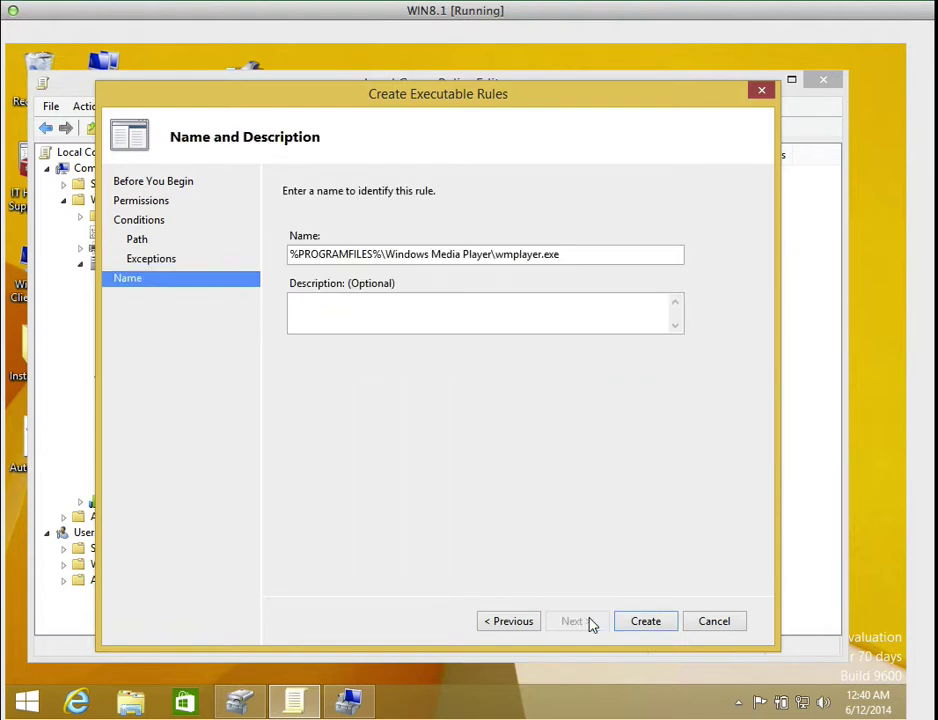
Step: Enter the rule description 'Company Media Rules Section 234'
{"action": "left_click", "coordinate": [393, 318]}
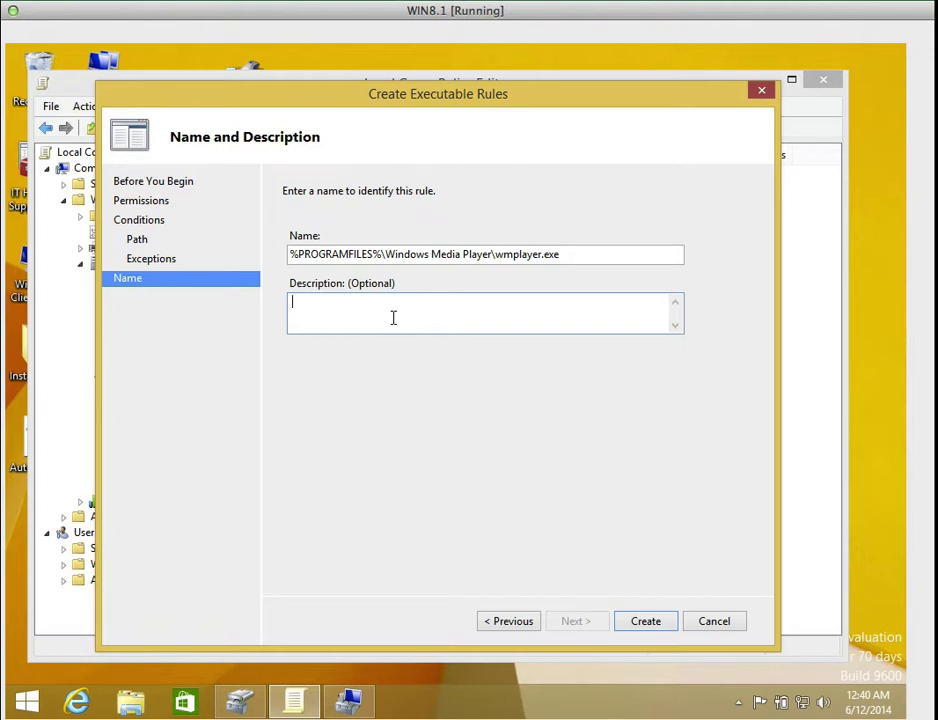
{"action": "type", "text": "Company Media Rules Section 234"}
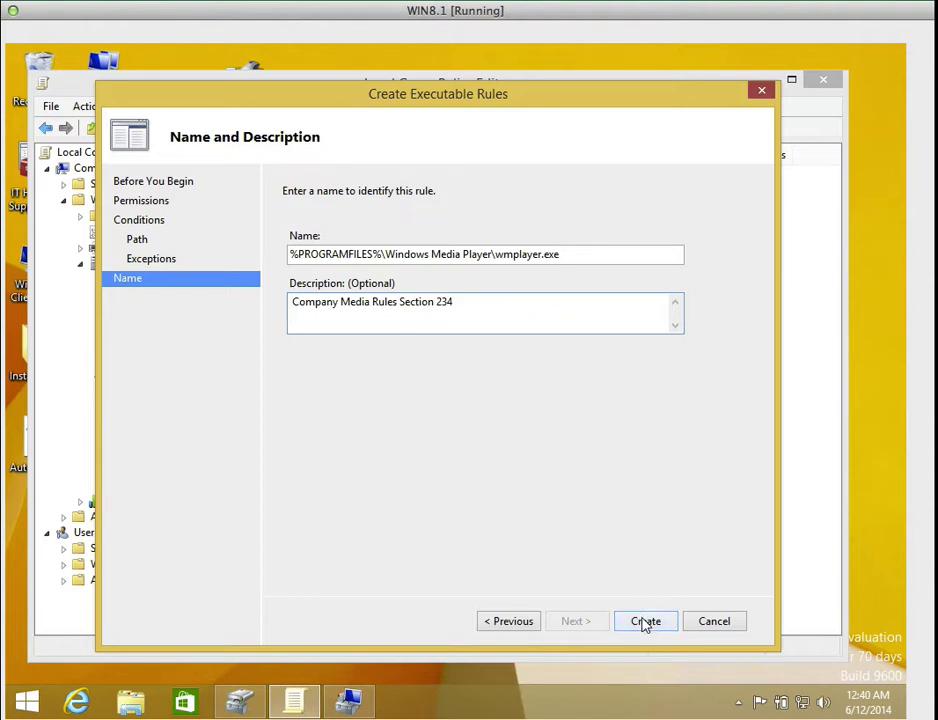
Step: Create the rule, accept the default Allow rules, widen the User and Name columns, and select the wmplayer.exe Deny rule
{"action": "left_click", "coordinate": [645, 623]}
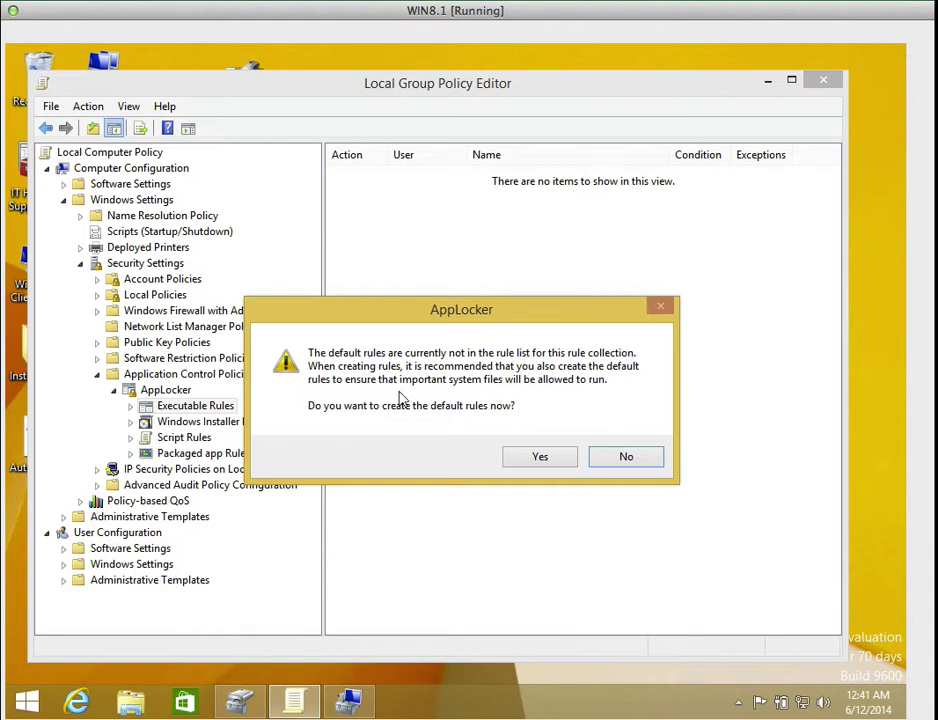
{"action": "left_click", "coordinate": [519, 456]}
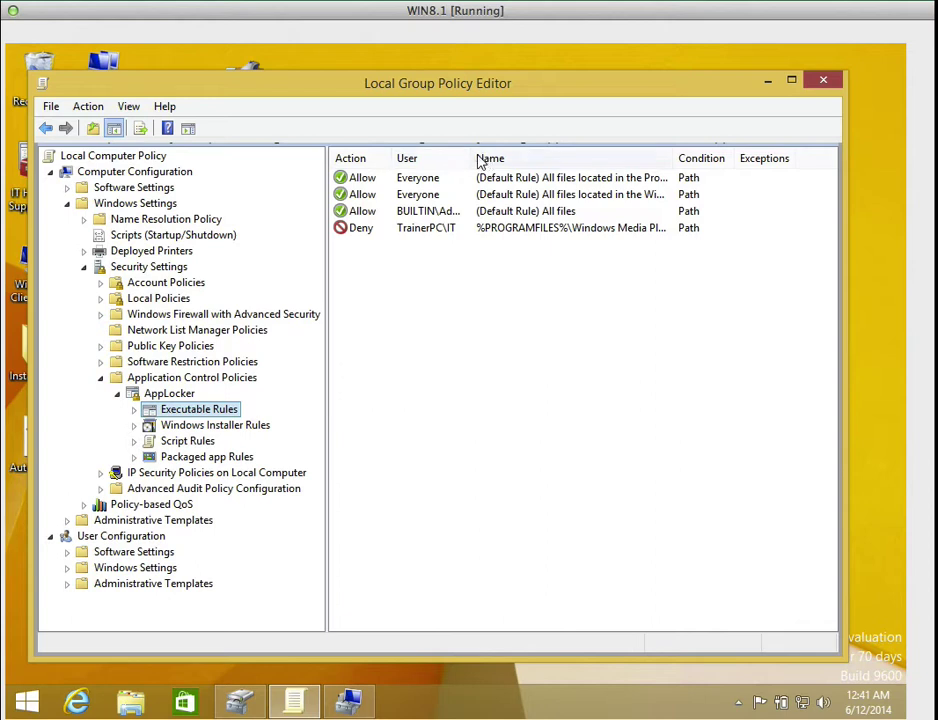
{"action": "left_click_drag", "start_coordinate": [470, 155], "coordinate": [538, 157]}
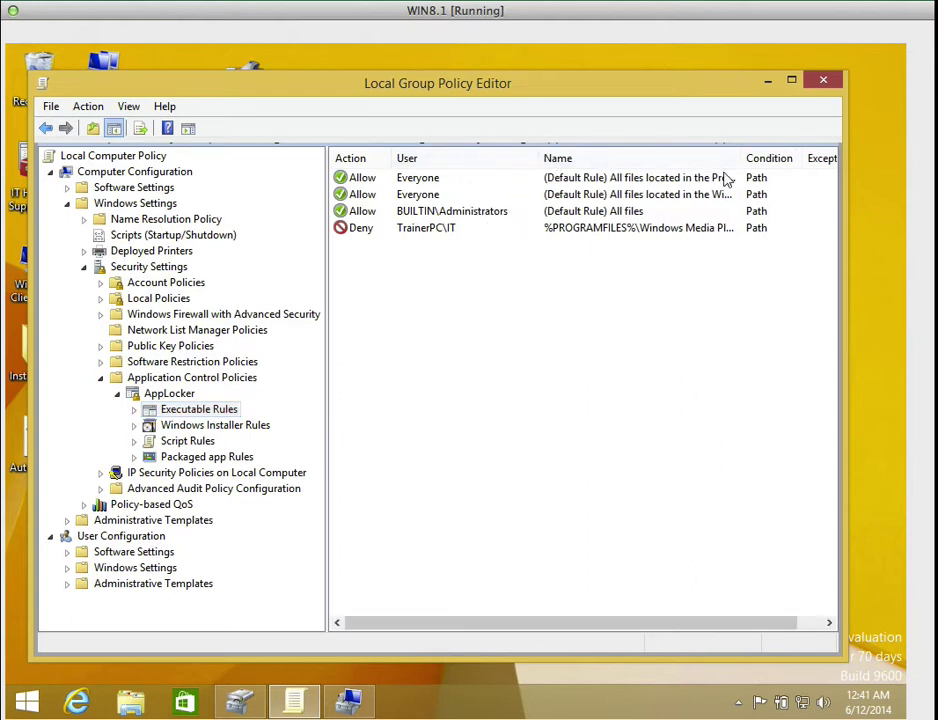
{"action": "left_click_drag", "start_coordinate": [741, 158], "coordinate": [829, 161]}
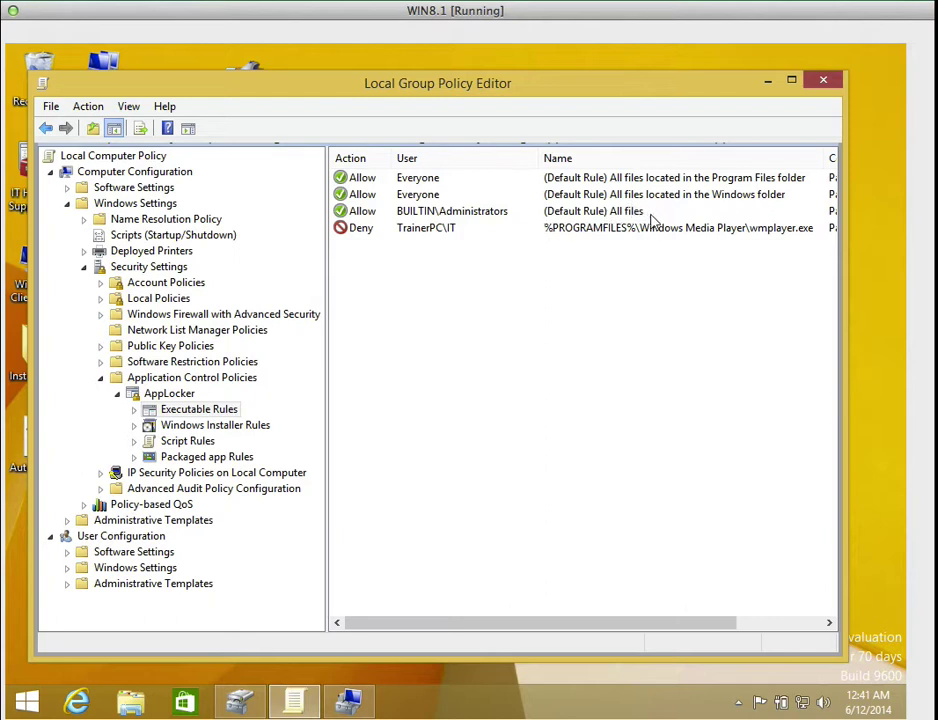
{"action": "left_click", "coordinate": [368, 230]}
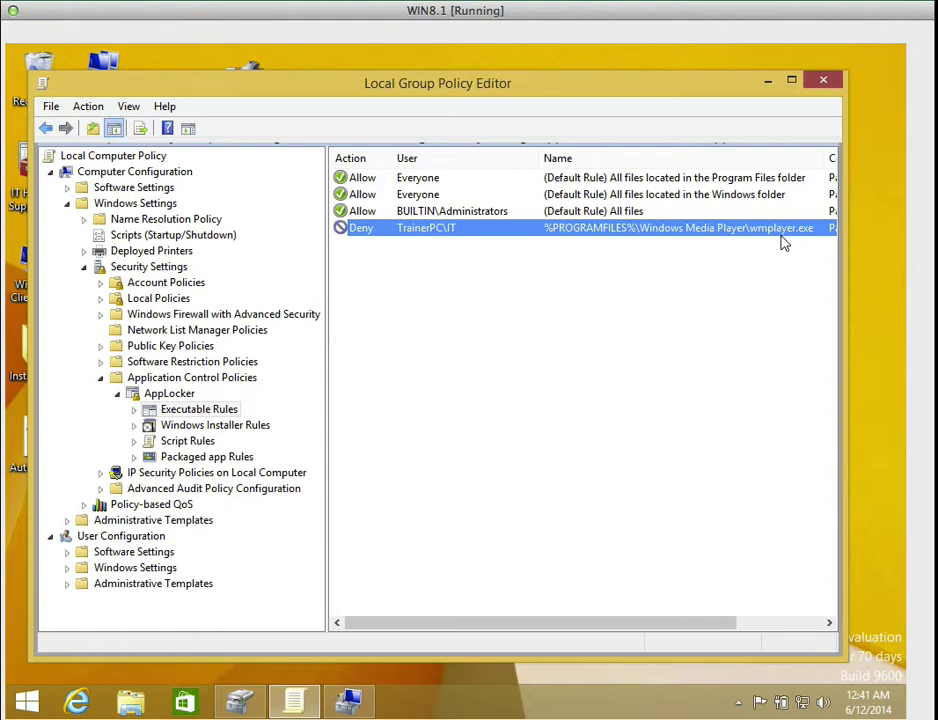
Step: Set Executable rules to Configured (Enforce rules) in AppLocker Properties and apply it
{"action": "left_click", "coordinate": [180, 397]}
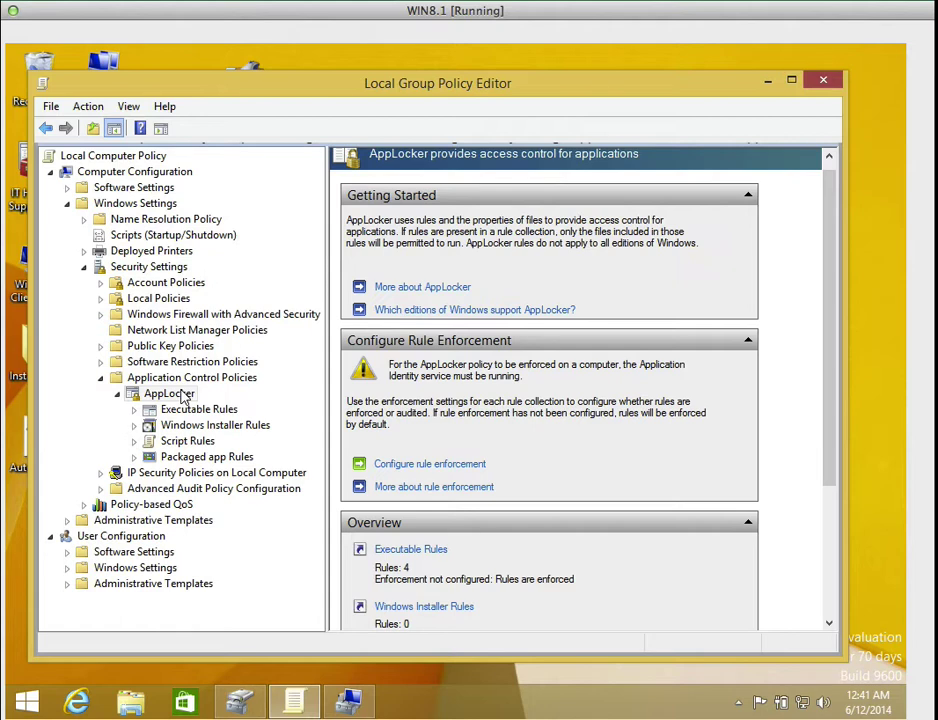
{"action": "right_click", "coordinate": [188, 392]}
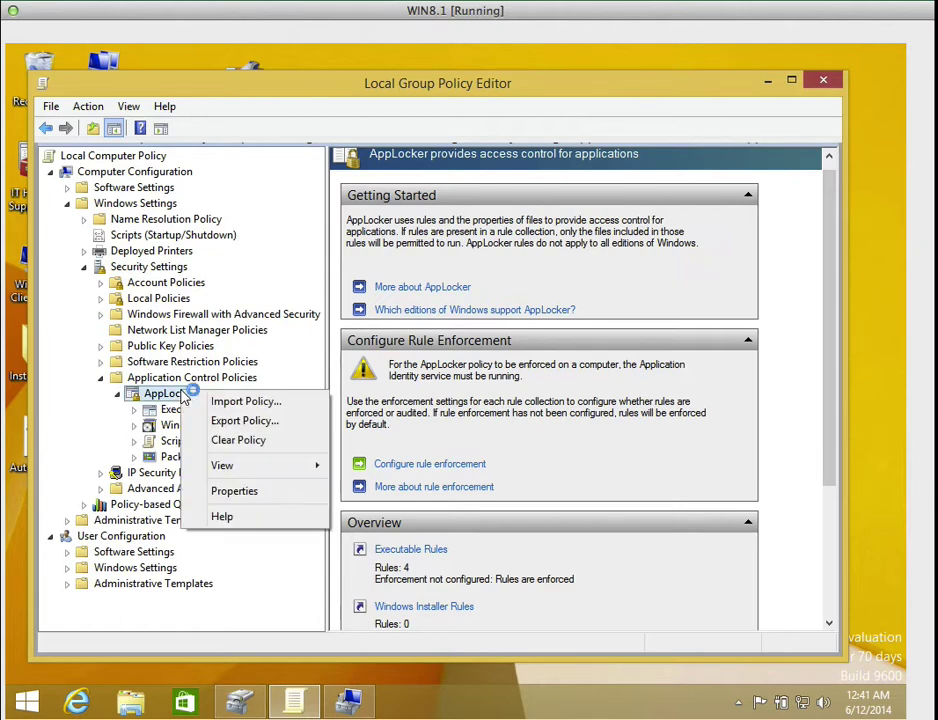
{"action": "left_click", "coordinate": [218, 494]}
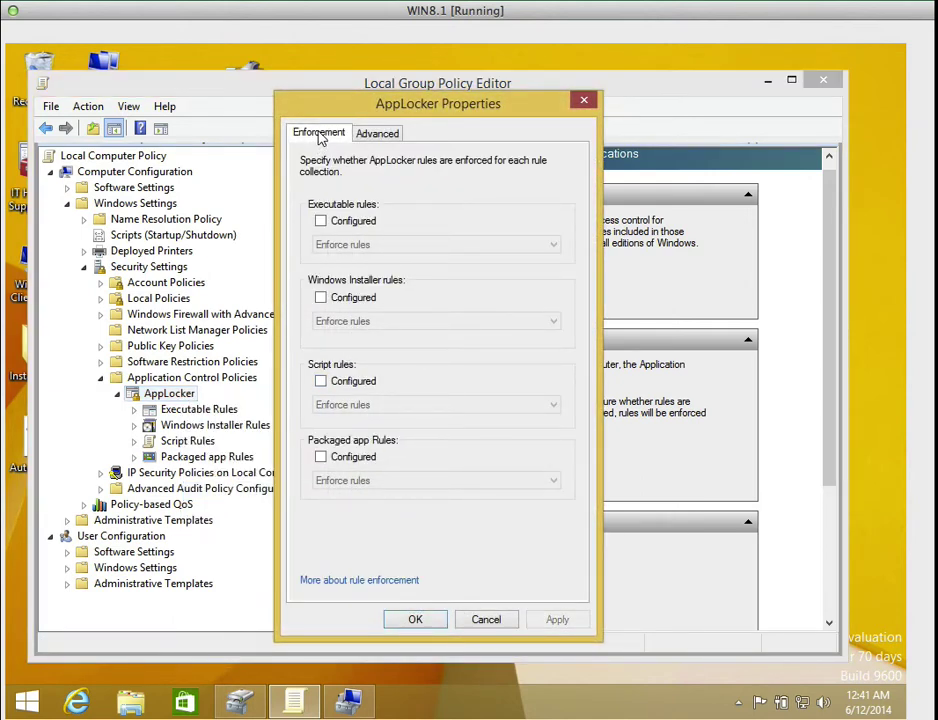
{"action": "left_click", "coordinate": [320, 222]}
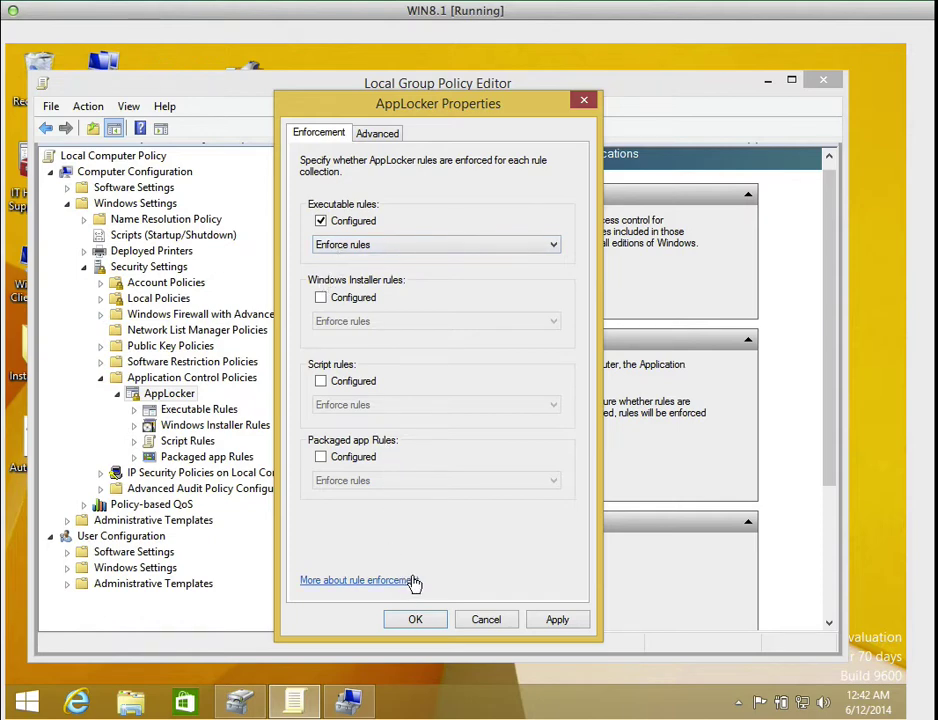
{"action": "left_click", "coordinate": [561, 620]}
{"action": "left_click", "coordinate": [416, 620]}
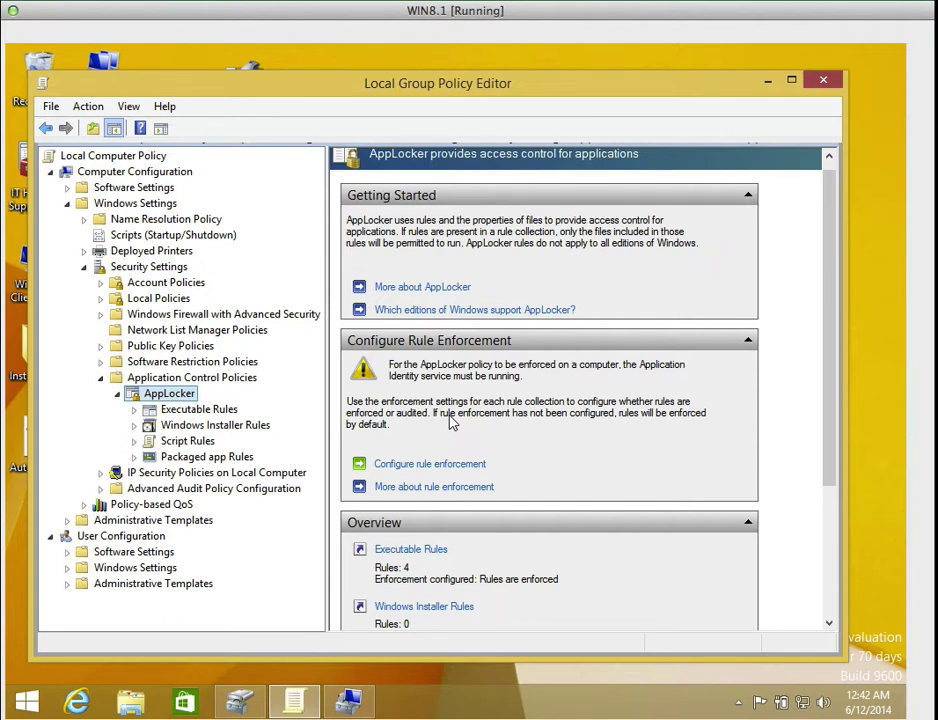
Step: Find Windows PowerShell with the search 'power' and launch it as administrator
{"action": "left_click", "coordinate": [28, 703]}
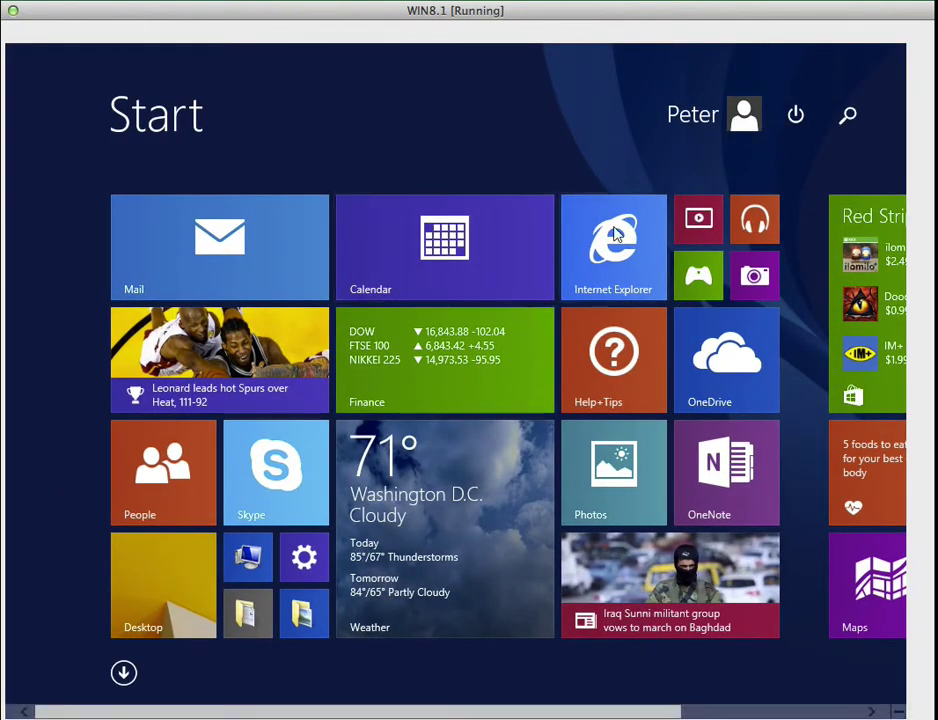
{"action": "left_click", "coordinate": [846, 117]}
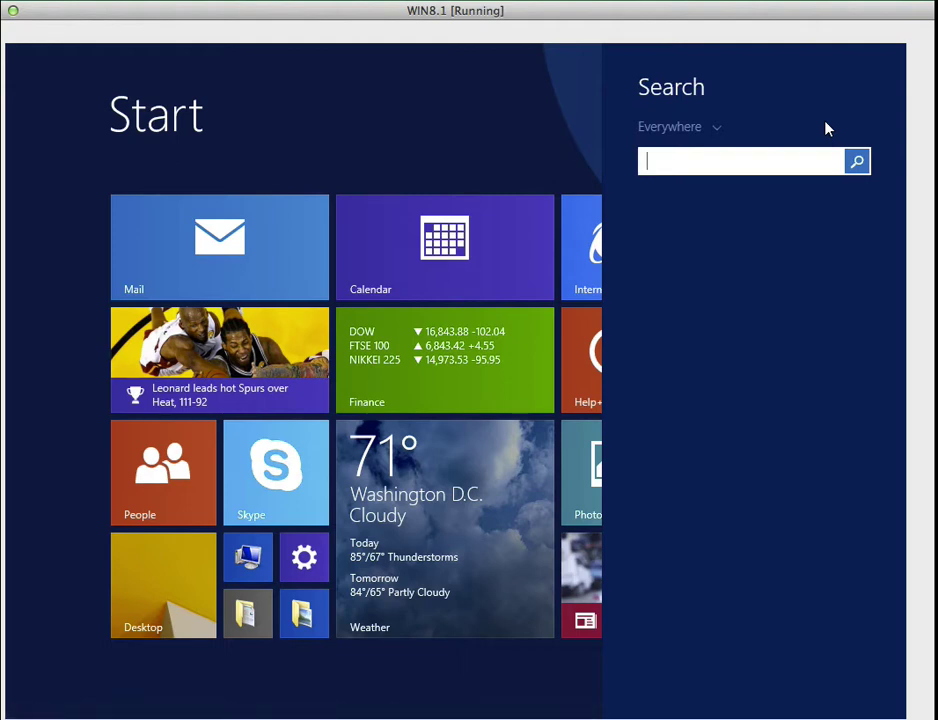
{"action": "type", "text": "powerShell"}
{"action": "right_click", "coordinate": [738, 224]}
{"action": "left_click", "coordinate": [729, 398]}
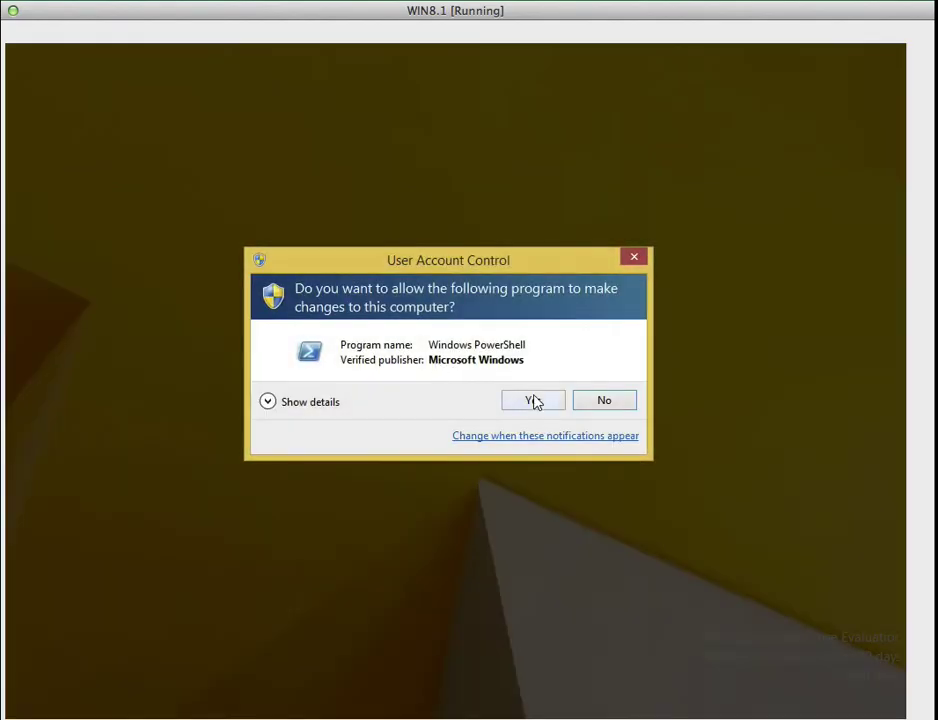
{"action": "left_click", "coordinate": [534, 400]}
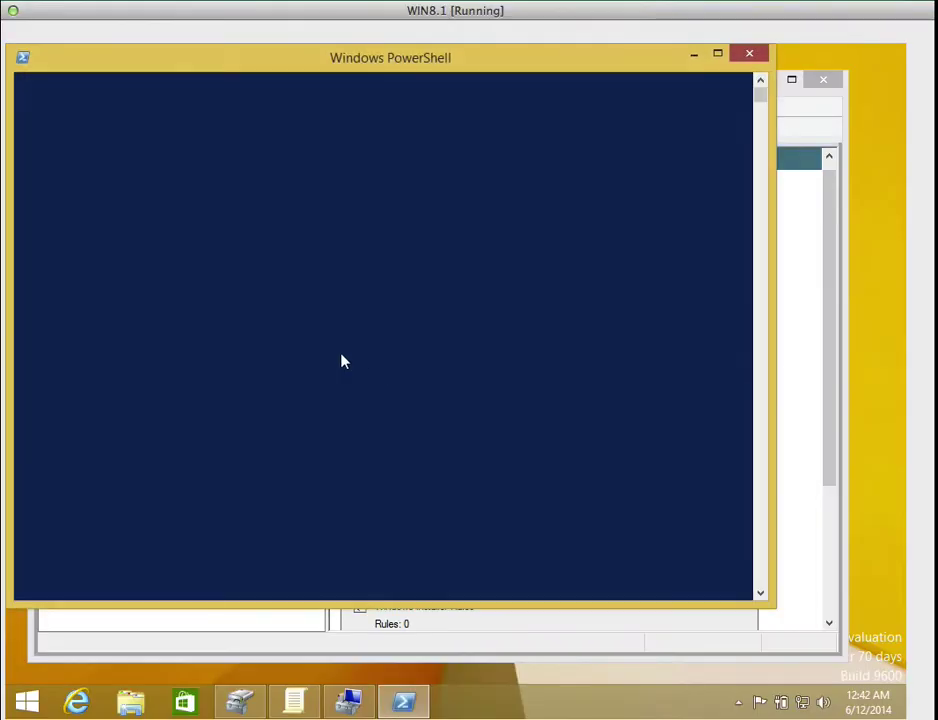
Step: Run gpupdate /force, then close PowerShell and the Local Group Policy Editor
{"action": "type", "text": "gp"}
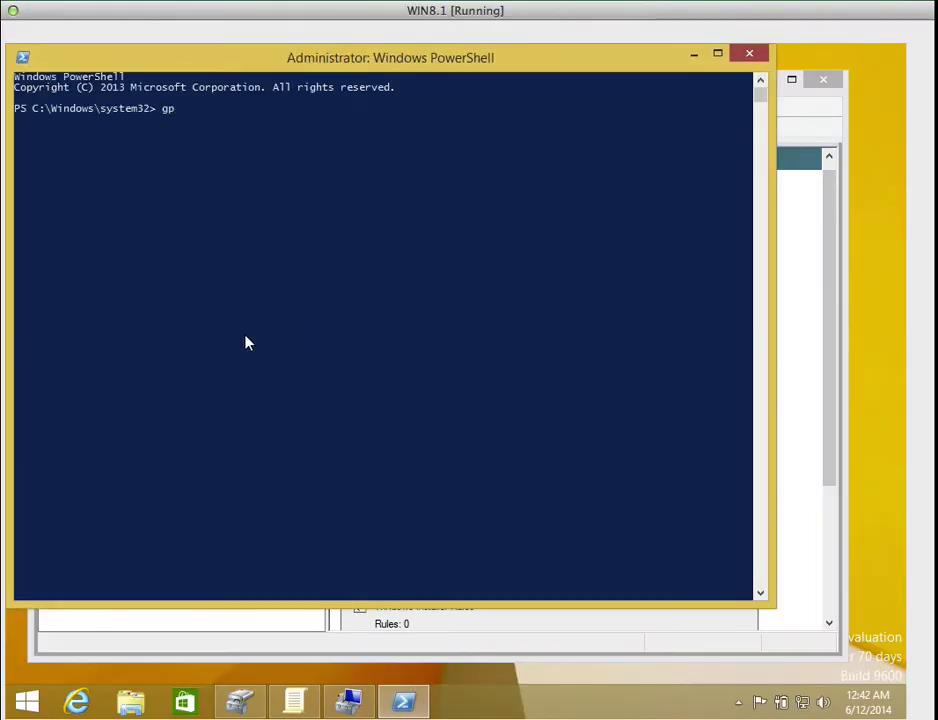
{"action": "type", "text": "update /force"}
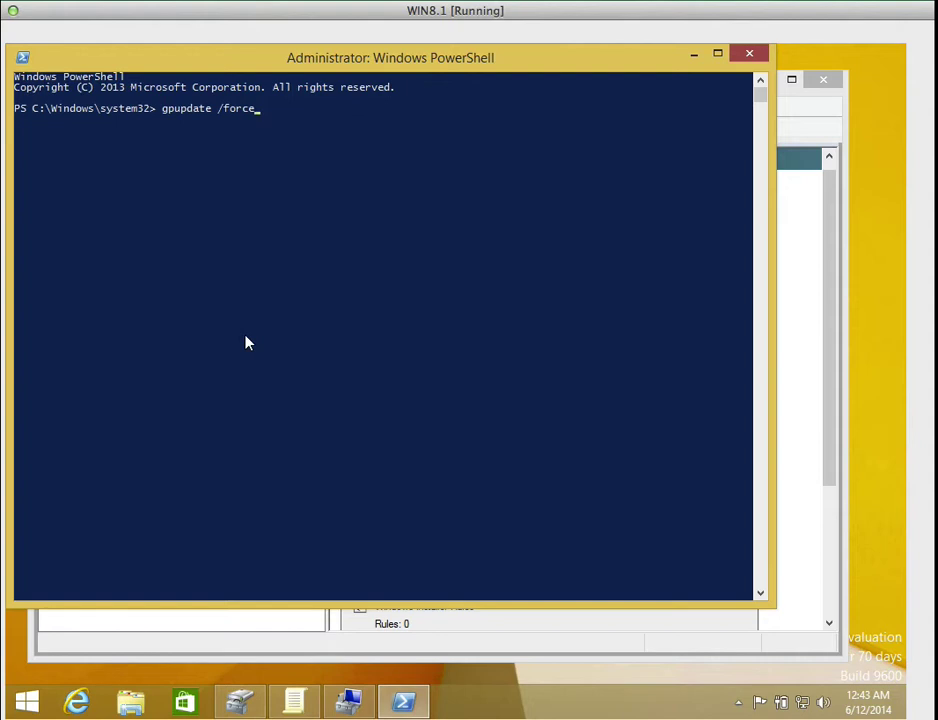
{"action": "key", "text": "Return"}
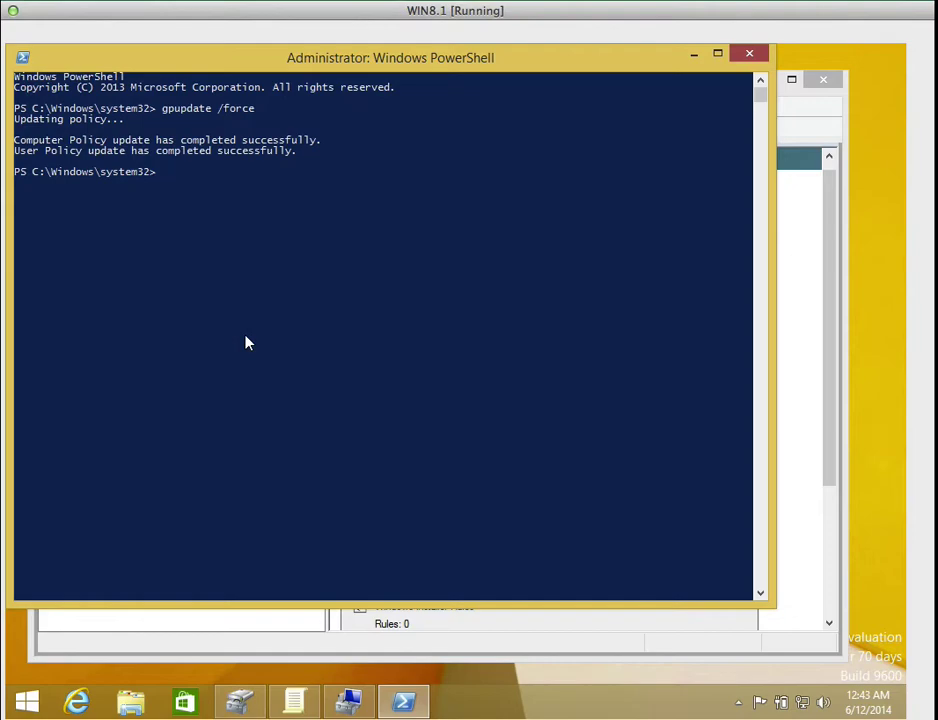
{"action": "left_click", "coordinate": [752, 55]}
{"action": "left_click", "coordinate": [824, 83]}
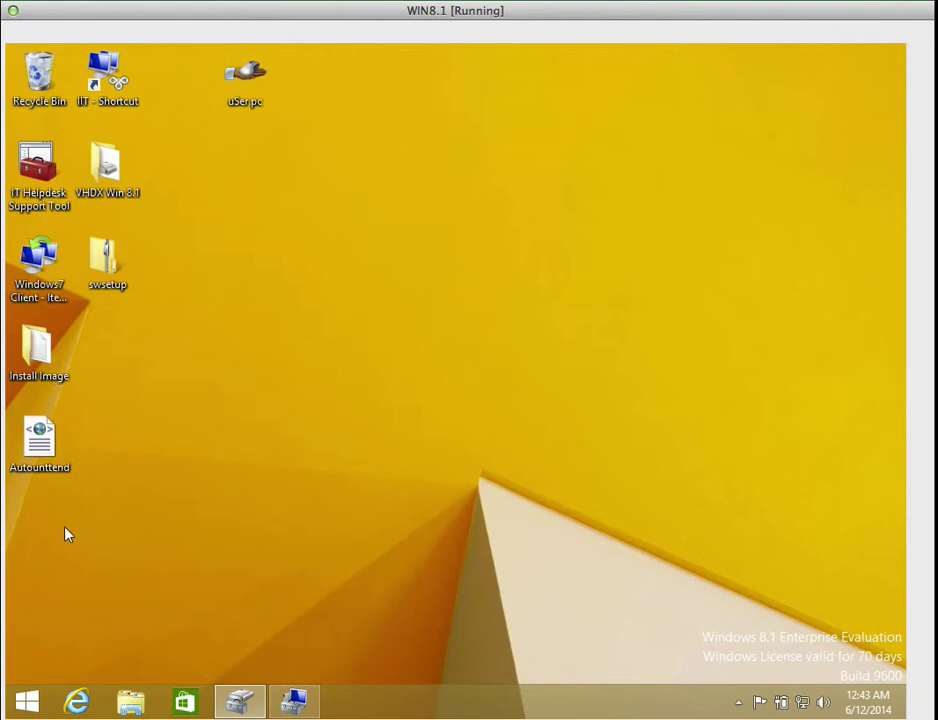
Step: Open local services through the 'service' search and start the Application Identity service
{"action": "left_click", "coordinate": [24, 704]}
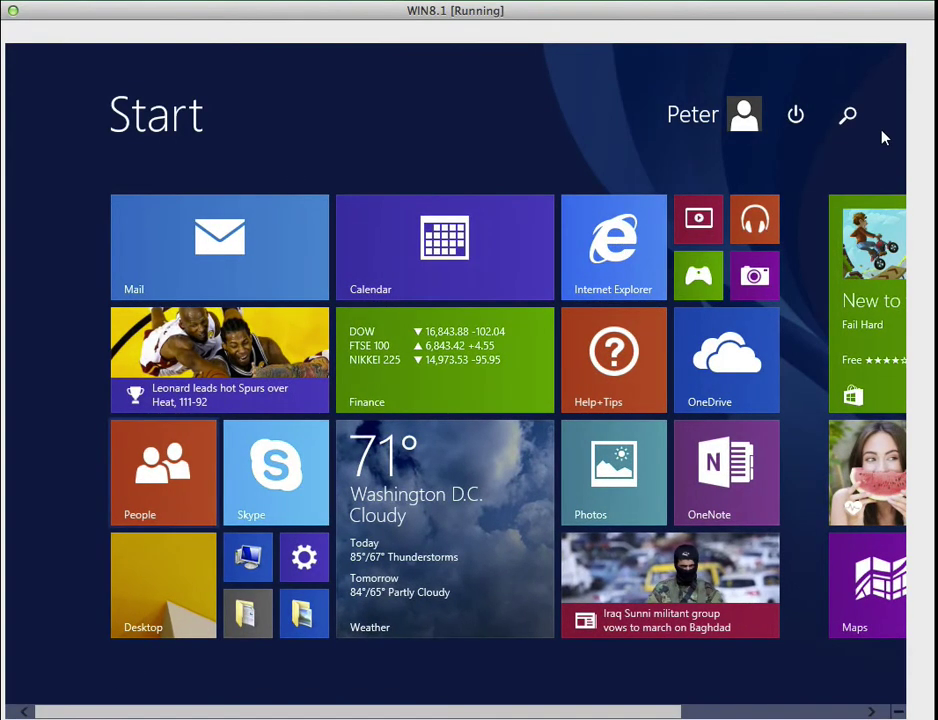
{"action": "left_click", "coordinate": [843, 120]}
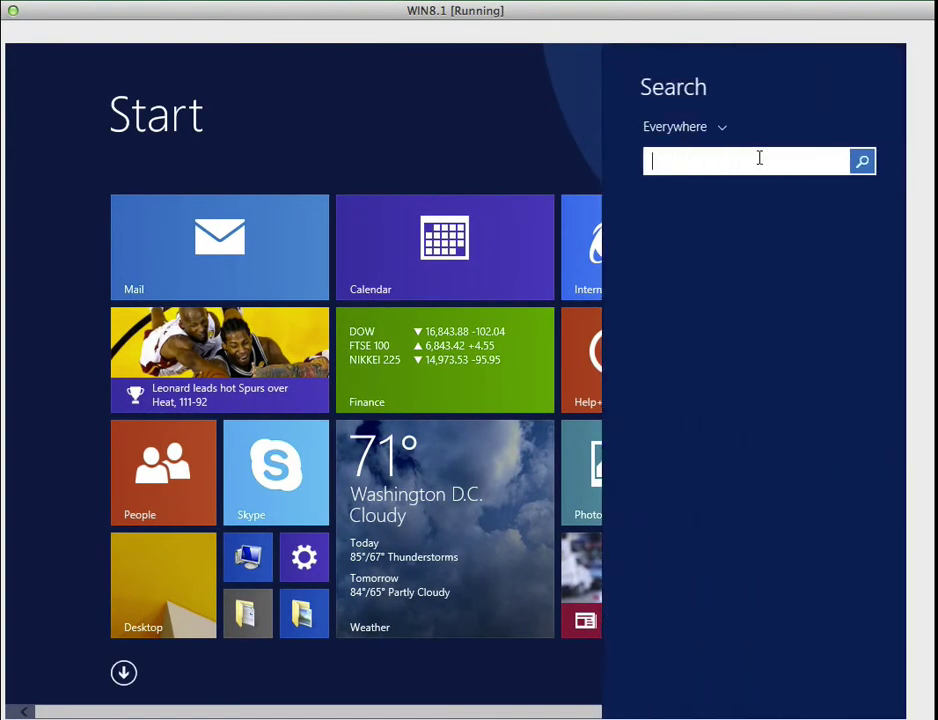
{"action": "type", "text": "service"}
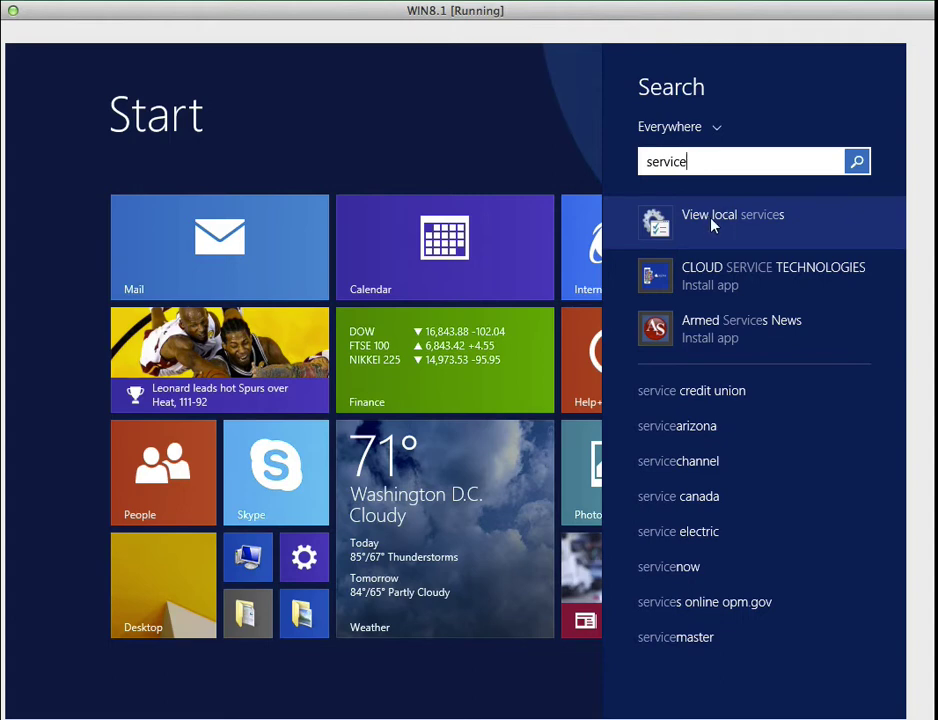
{"action": "left_click", "coordinate": [712, 222]}
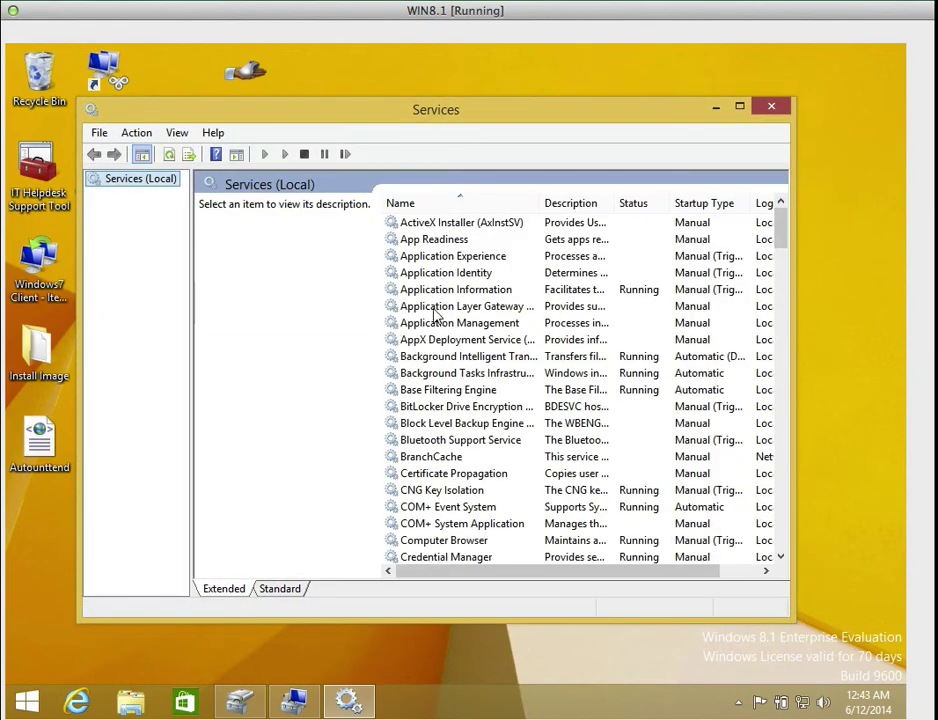
{"action": "left_click", "coordinate": [464, 273]}
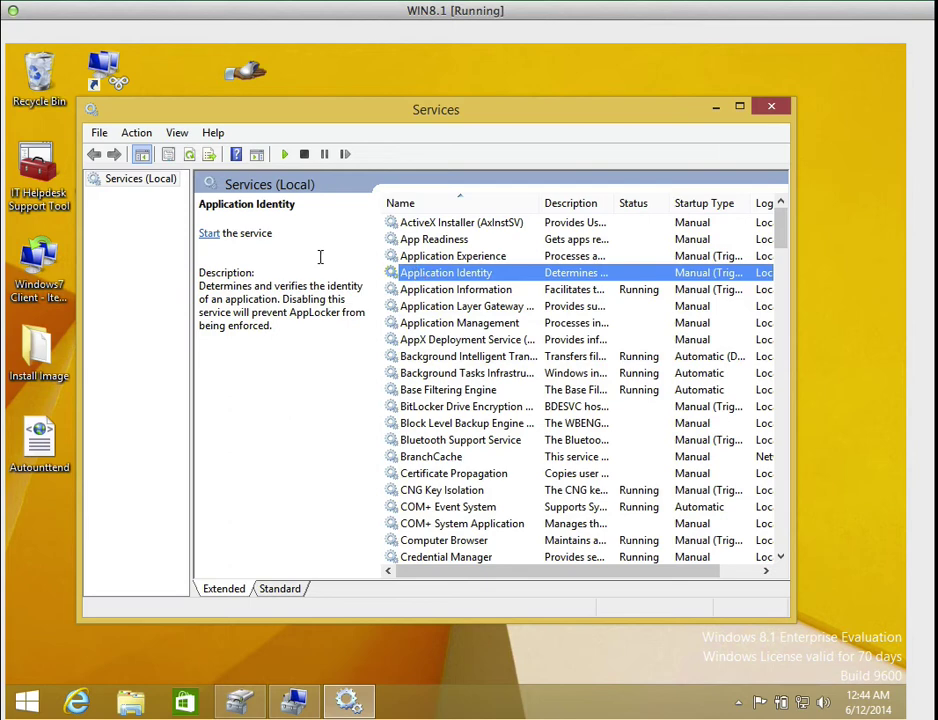
{"action": "left_click", "coordinate": [212, 236]}
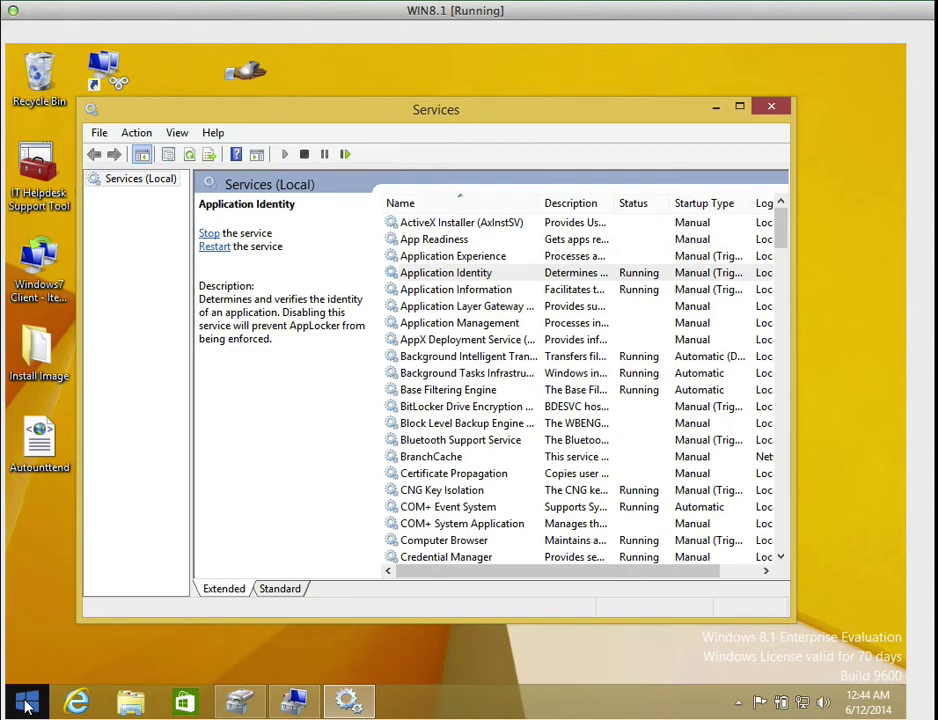
Step: Unlock the standard user's account with its password, then sign that user out
{"action": "left_click", "coordinate": [27, 705]}
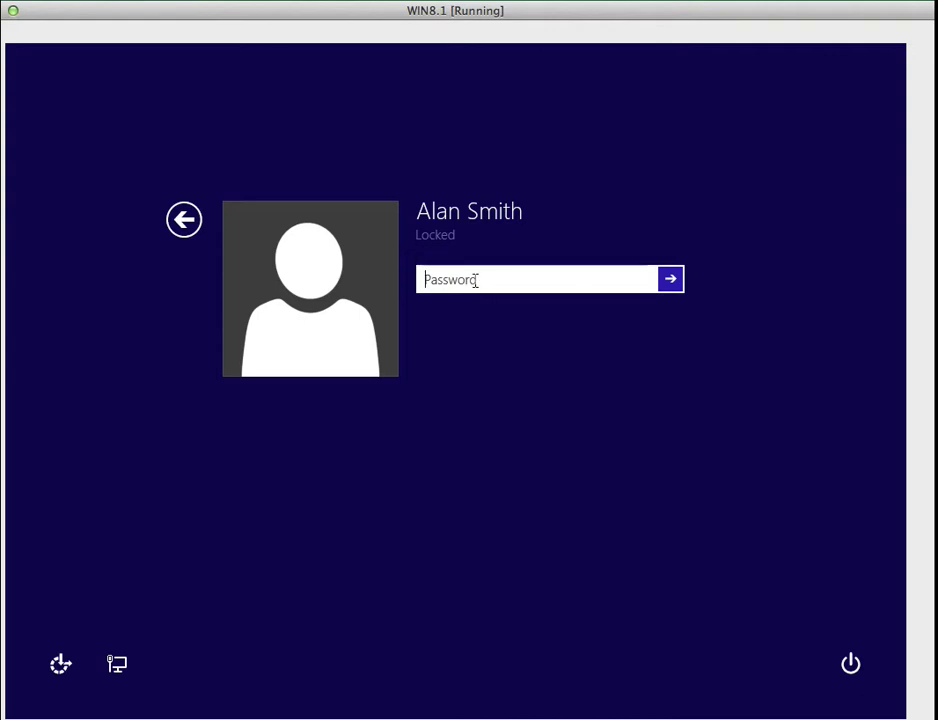
{"action": "type", "text": "******"}
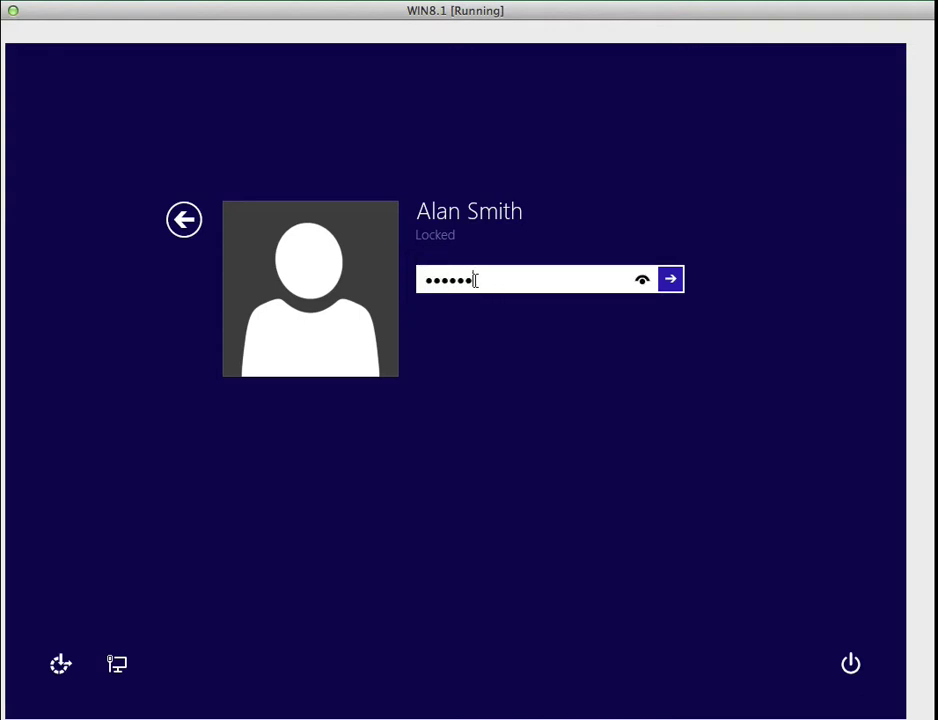
{"action": "key", "text": "Return"}
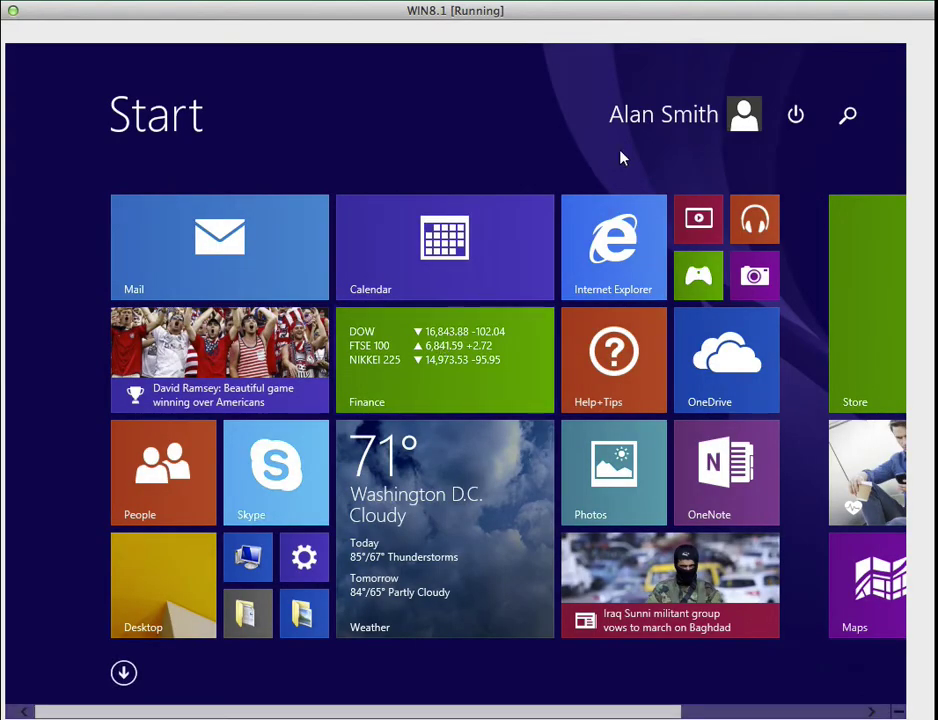
{"action": "left_click", "coordinate": [762, 128]}
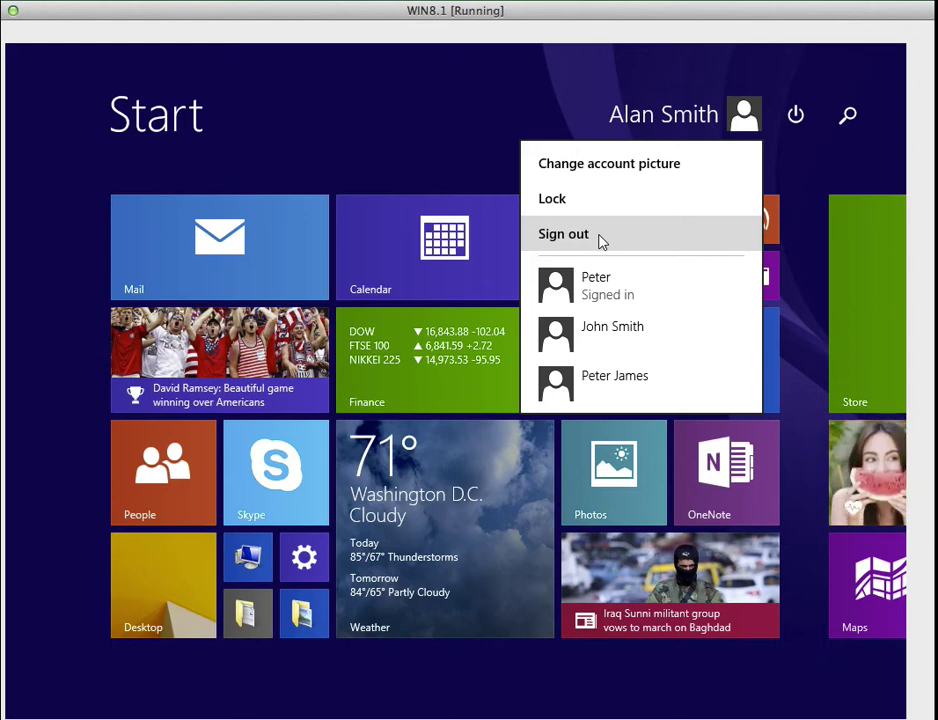
{"action": "left_click", "coordinate": [585, 247]}
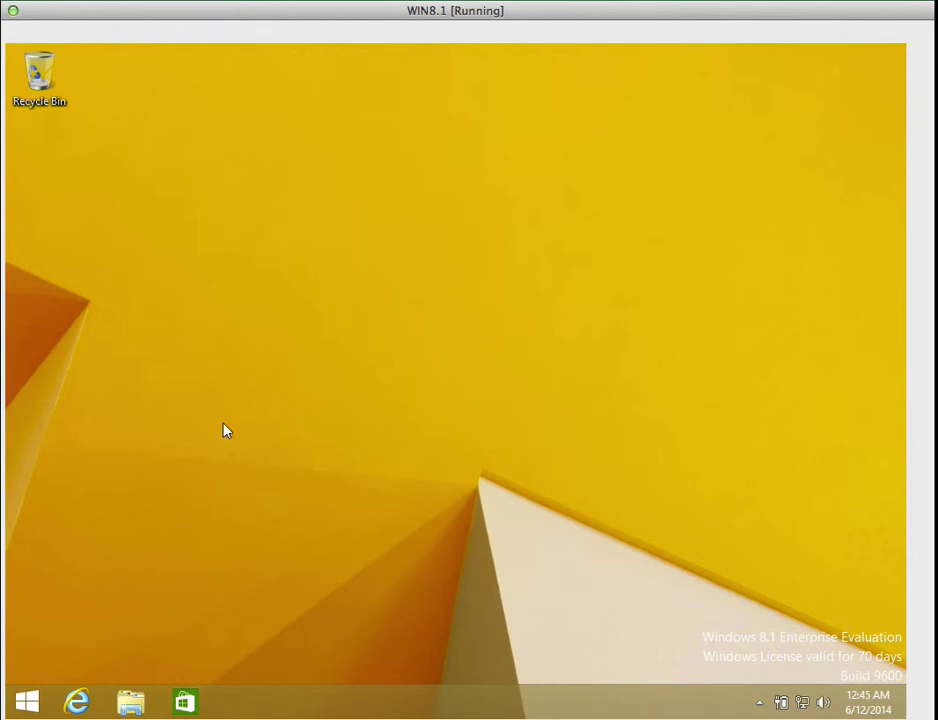
Step: Bring up the Start screen in the standard user's freshly loaded session
{"action": "left_click", "coordinate": [29, 701]}
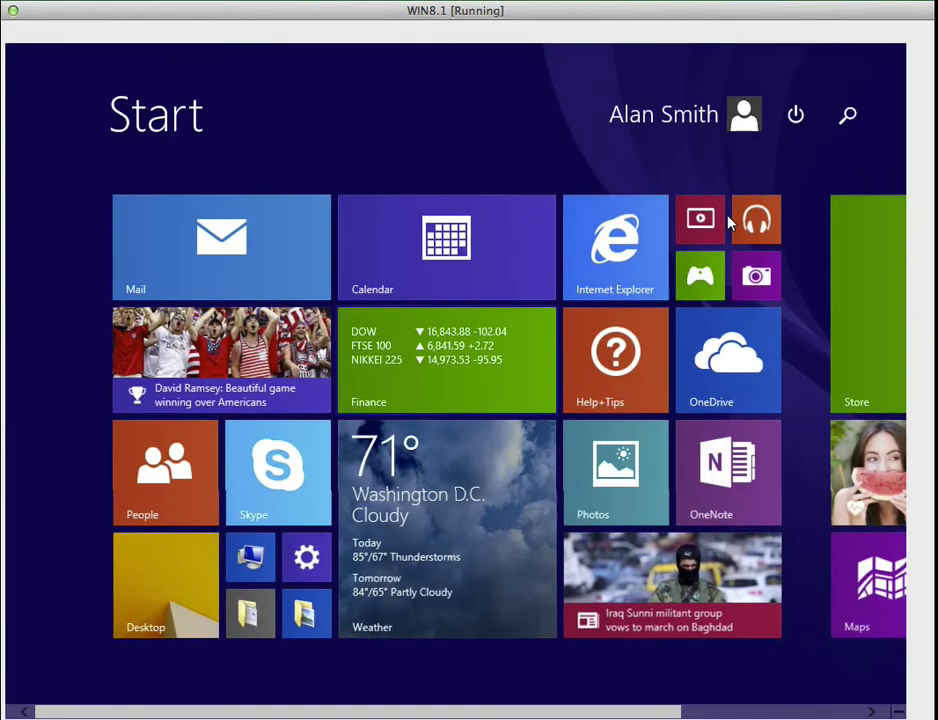
Step: Search 'Windows Med' and launch Windows Media Player from the results
{"action": "left_click", "coordinate": [846, 112]}
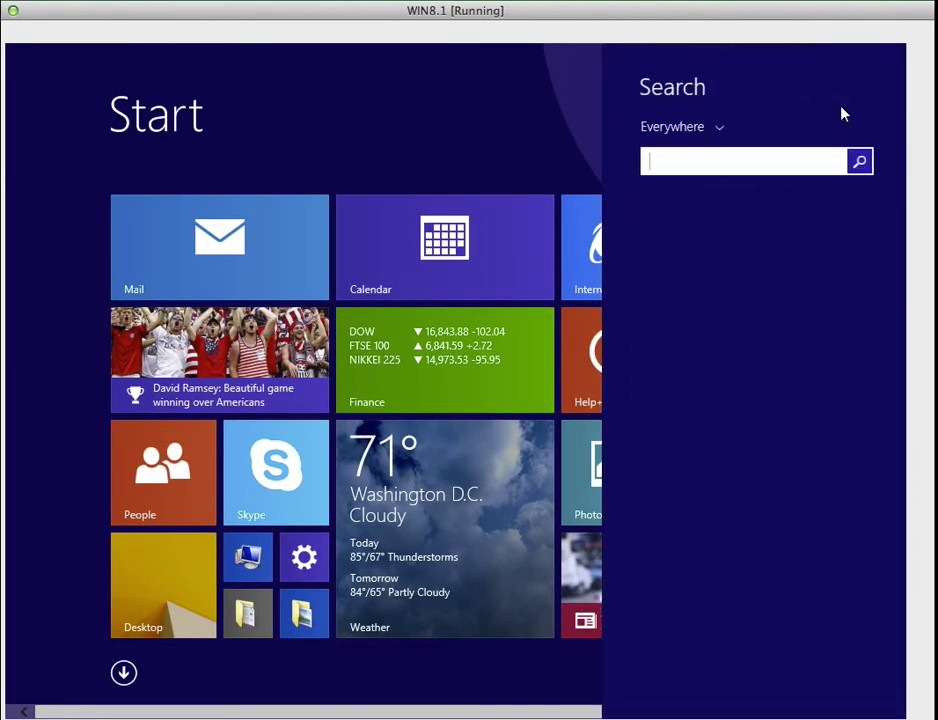
{"action": "type", "text": "Windows Media Player"}
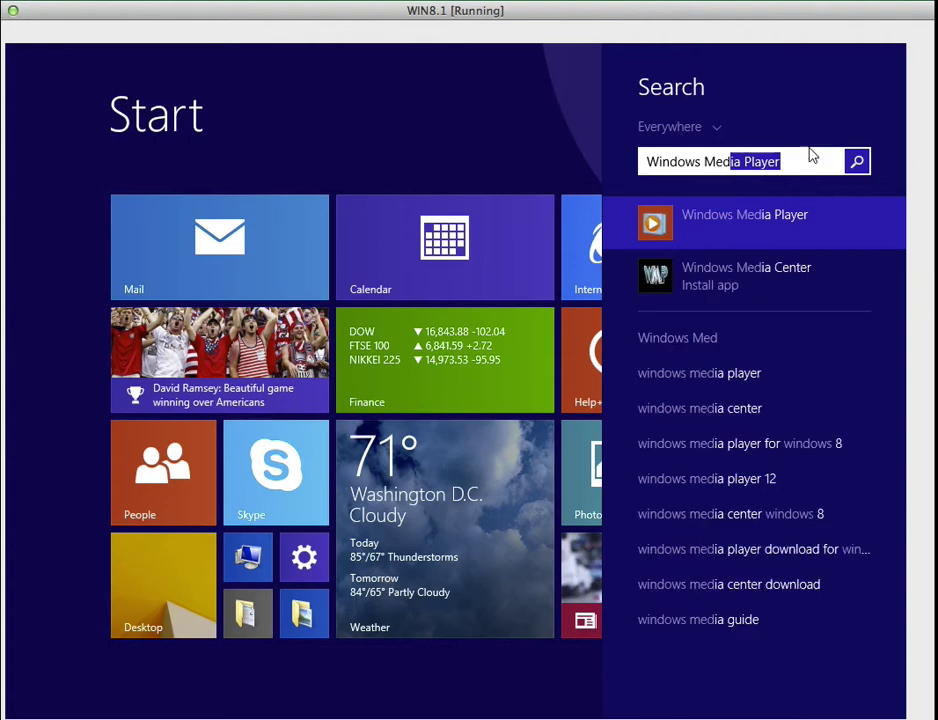
{"action": "left_click", "coordinate": [752, 219]}
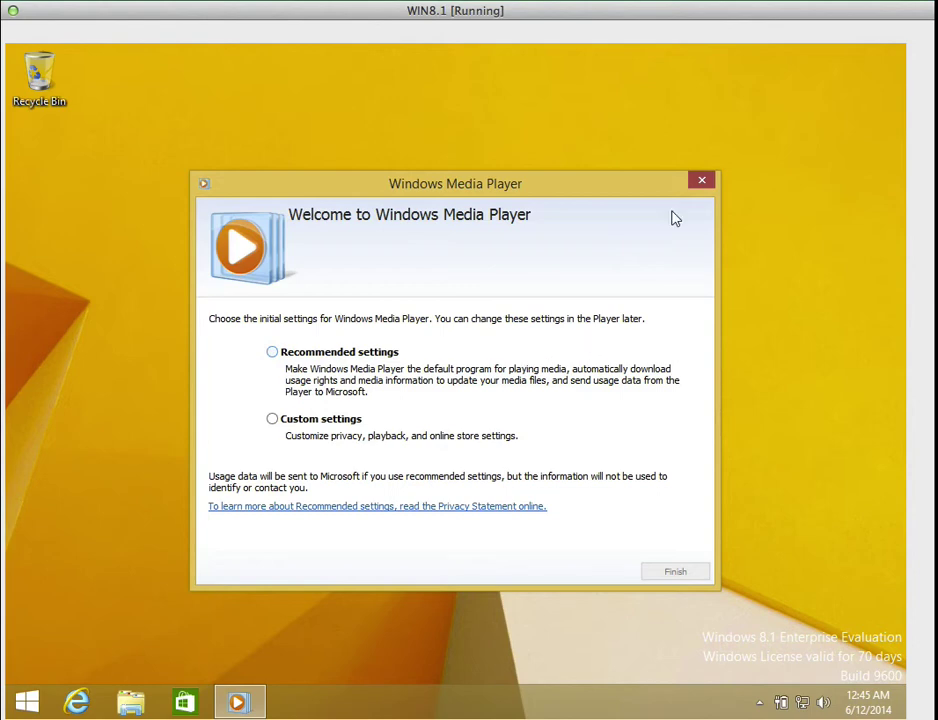
Step: Run wmplayer from C:\Program Files\Windows Media Player in File Explorer and dismiss its welcome screen
{"action": "left_click", "coordinate": [697, 183]}
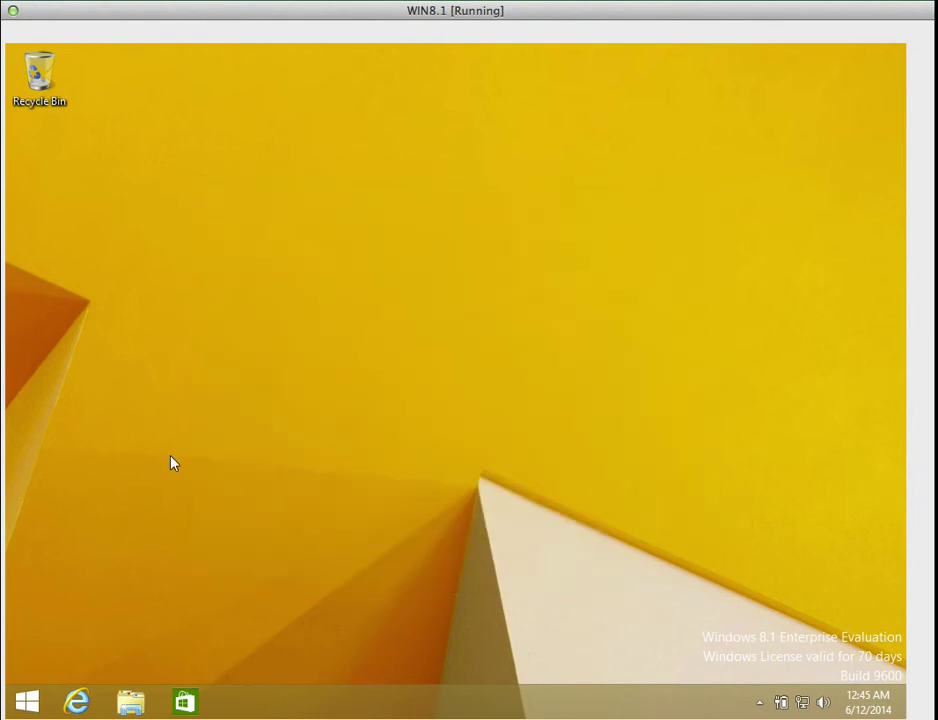
{"action": "left_click", "coordinate": [133, 706]}
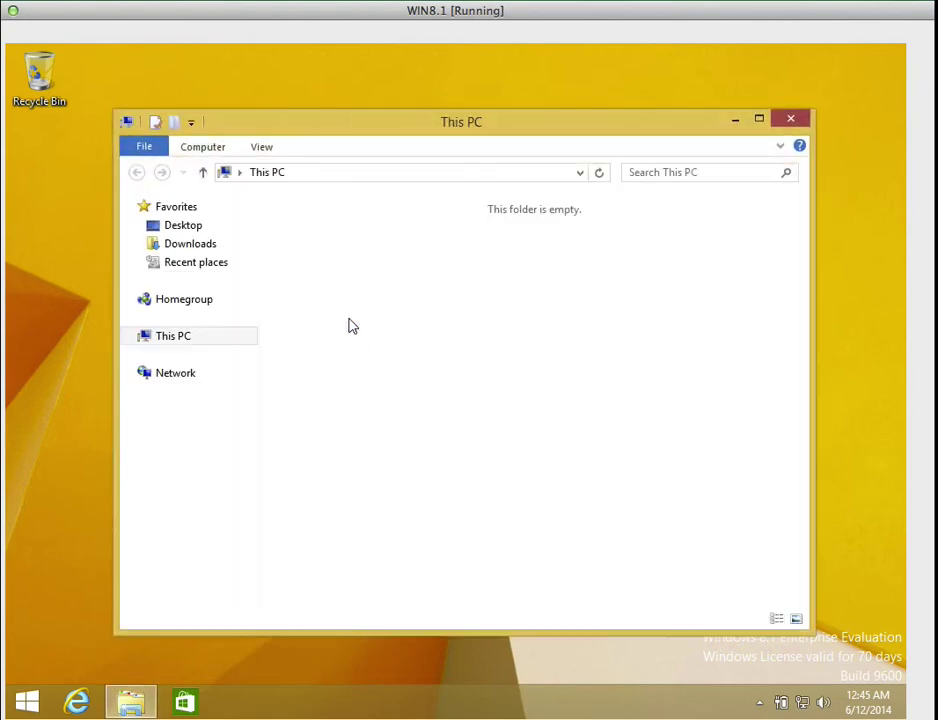
{"action": "left_click", "coordinate": [352, 418]}
{"action": "double_click", "coordinate": [352, 418]}
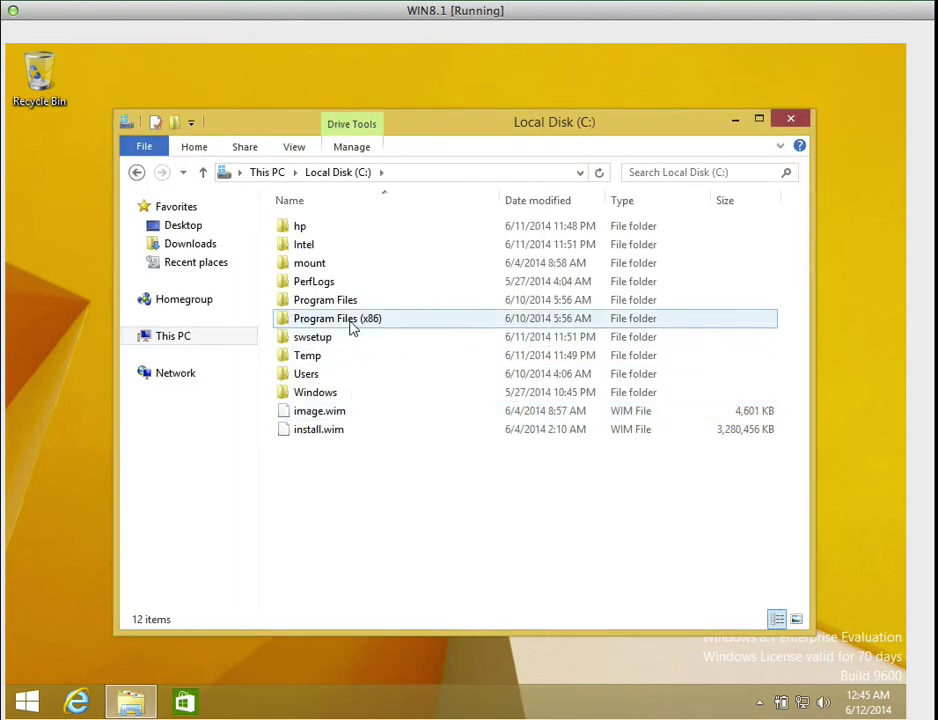
{"action": "double_click", "coordinate": [350, 303]}
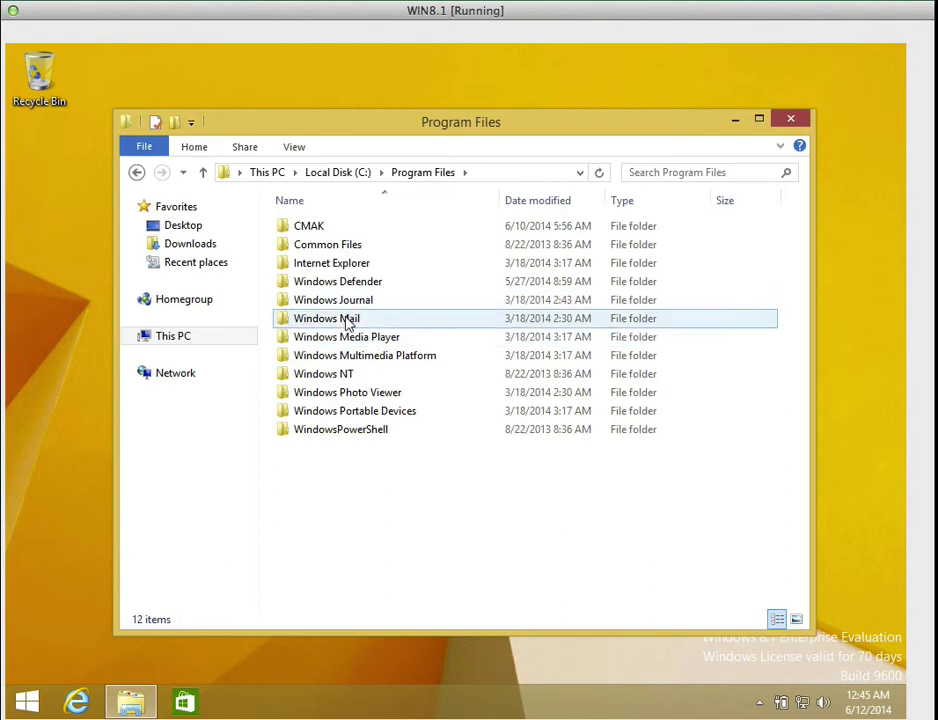
{"action": "double_click", "coordinate": [350, 340]}
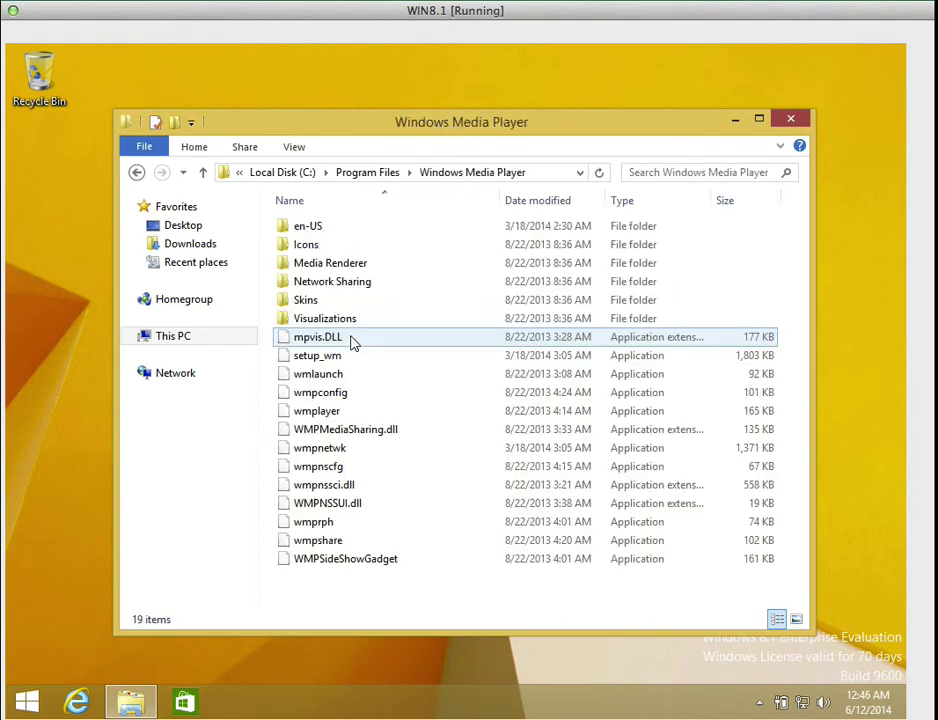
{"action": "double_click", "coordinate": [338, 416]}
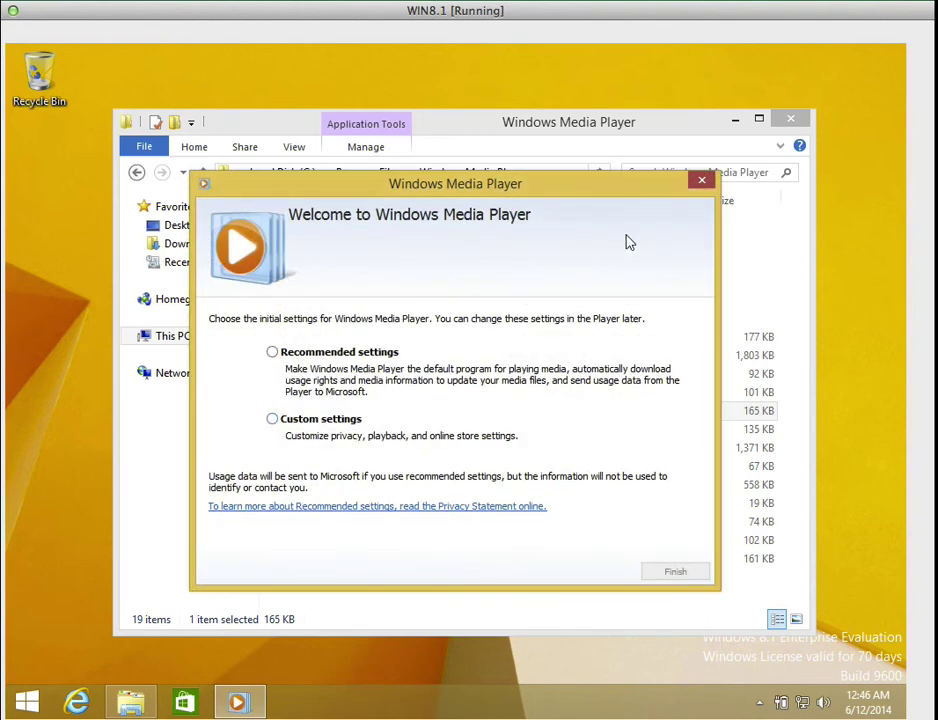
{"action": "left_click", "coordinate": [702, 180]}
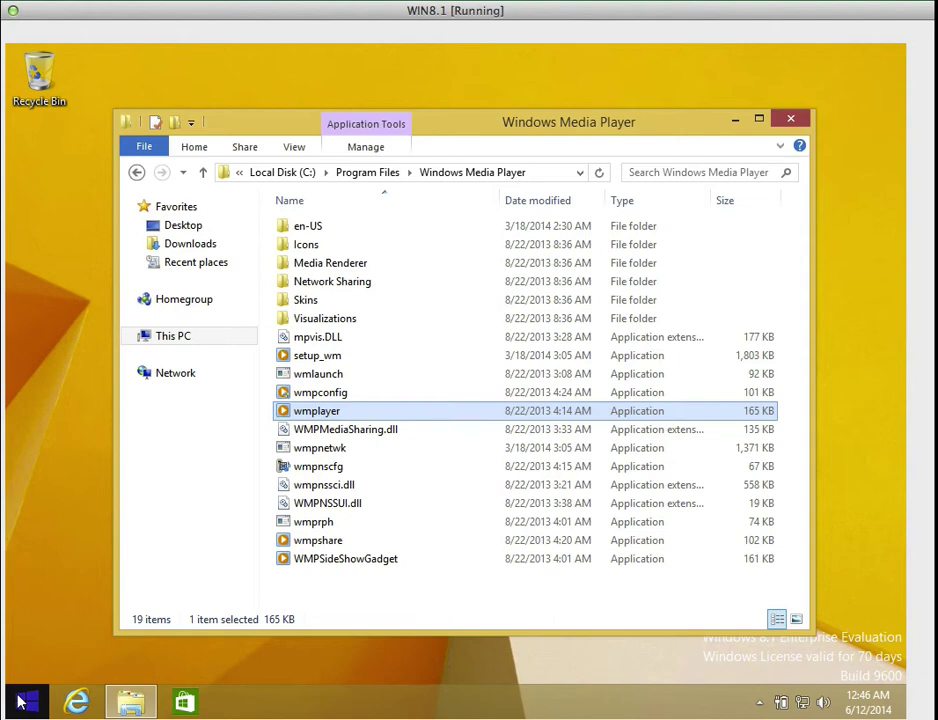
Step: Run wmplayer again, dismiss the administrator-blocked error, and close the folder window
{"action": "double_click", "coordinate": [323, 416]}
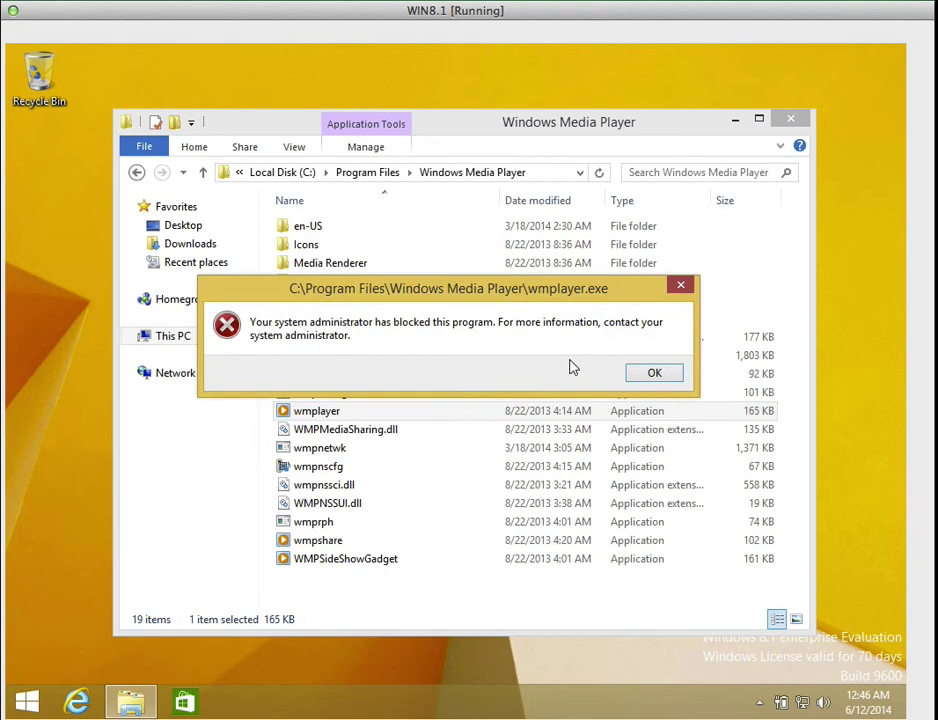
{"action": "left_click", "coordinate": [803, 119]}
{"action": "left_click", "coordinate": [654, 373]}
{"action": "left_click", "coordinate": [791, 120]}
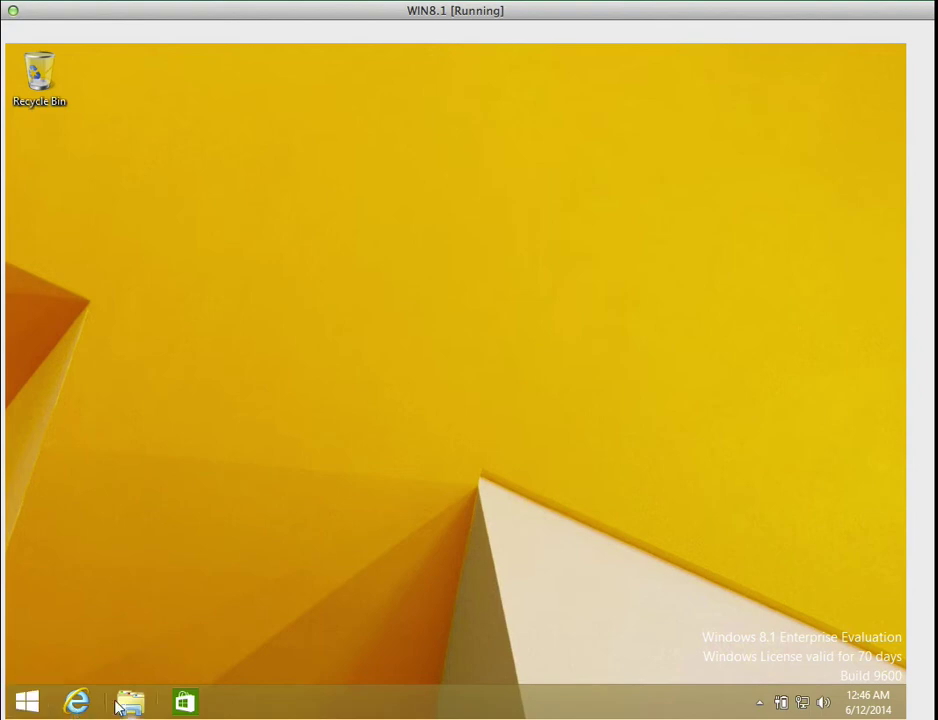
Step: Search the Start screen for 'windows' to find Windows Media Player, then dismiss the search pane
{"action": "left_click", "coordinate": [30, 706]}
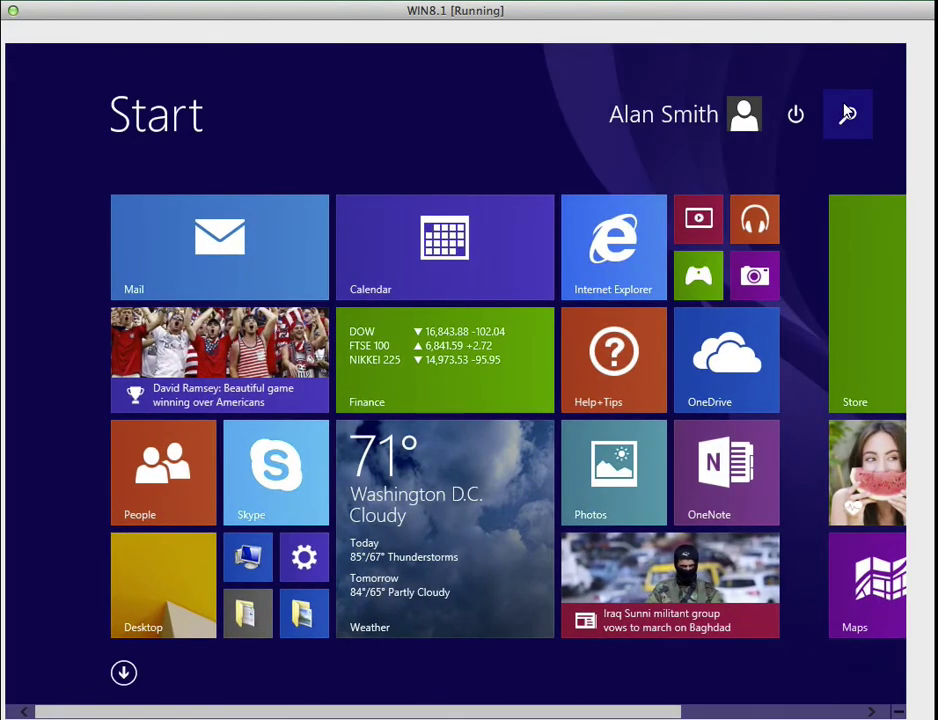
{"action": "left_click", "coordinate": [847, 113]}
{"action": "type", "text": "windows PowerShell"}
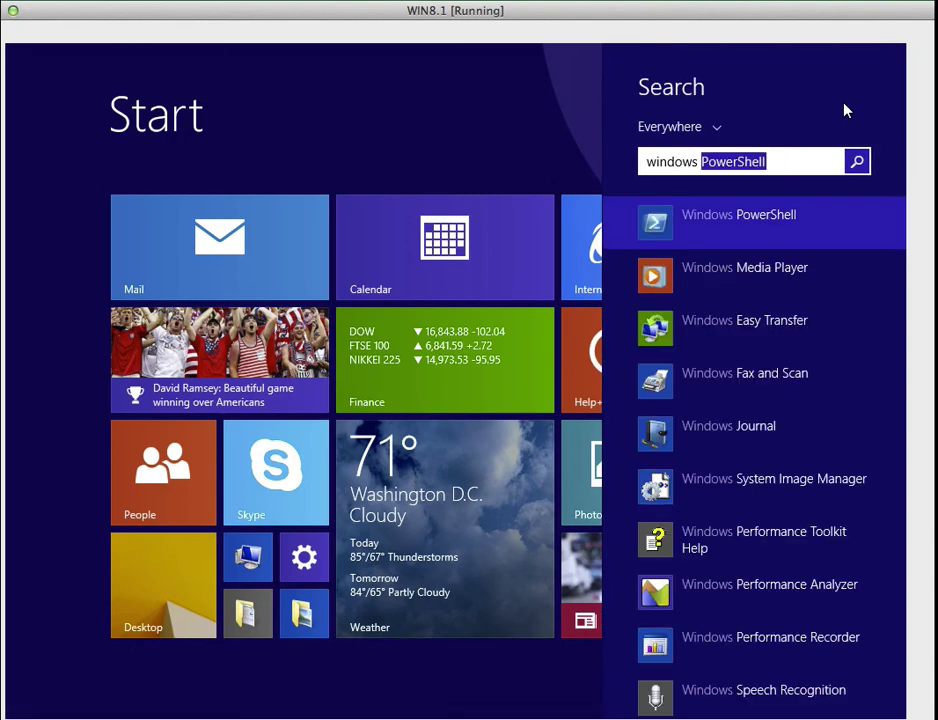
{"action": "key", "text": "Escape"}
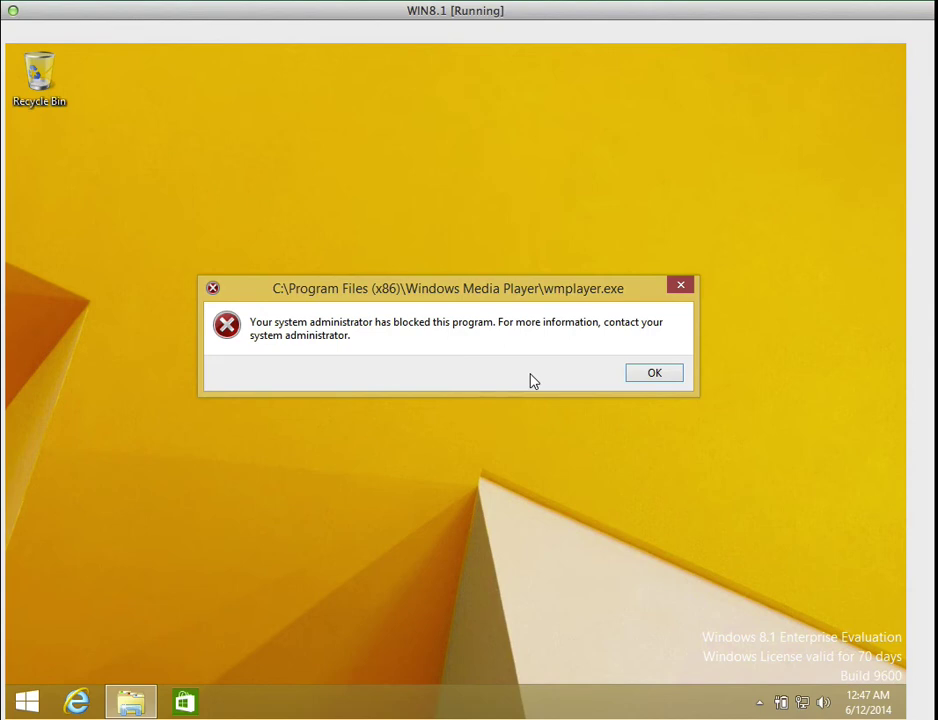
Step: Switch to the other signed-in user, sign in with the account password, and go to the desktop
{"action": "left_click", "coordinate": [32, 705]}
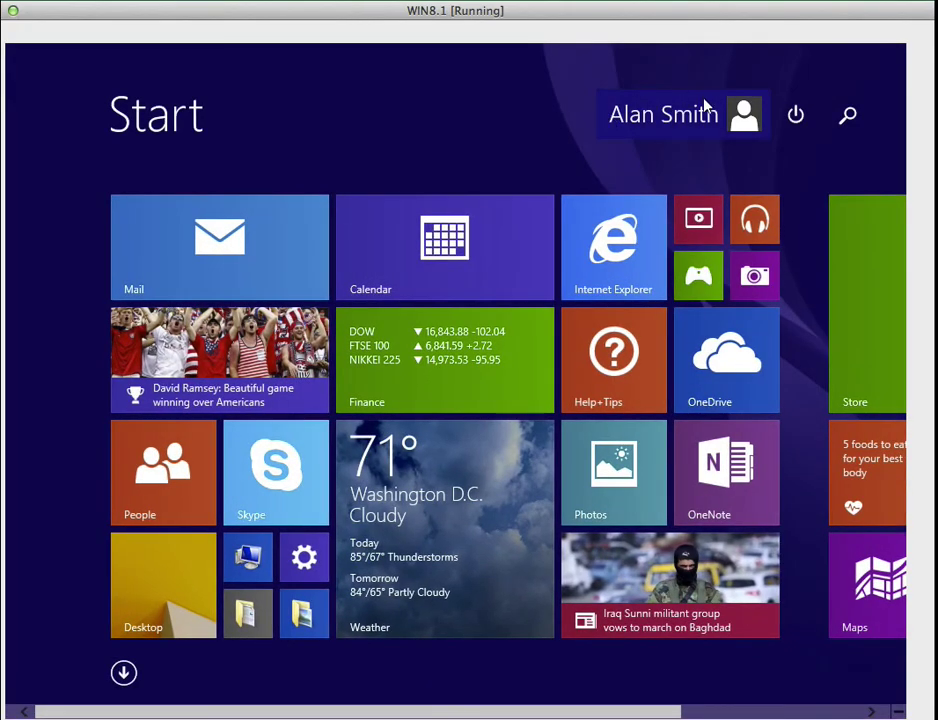
{"action": "left_click", "coordinate": [725, 115]}
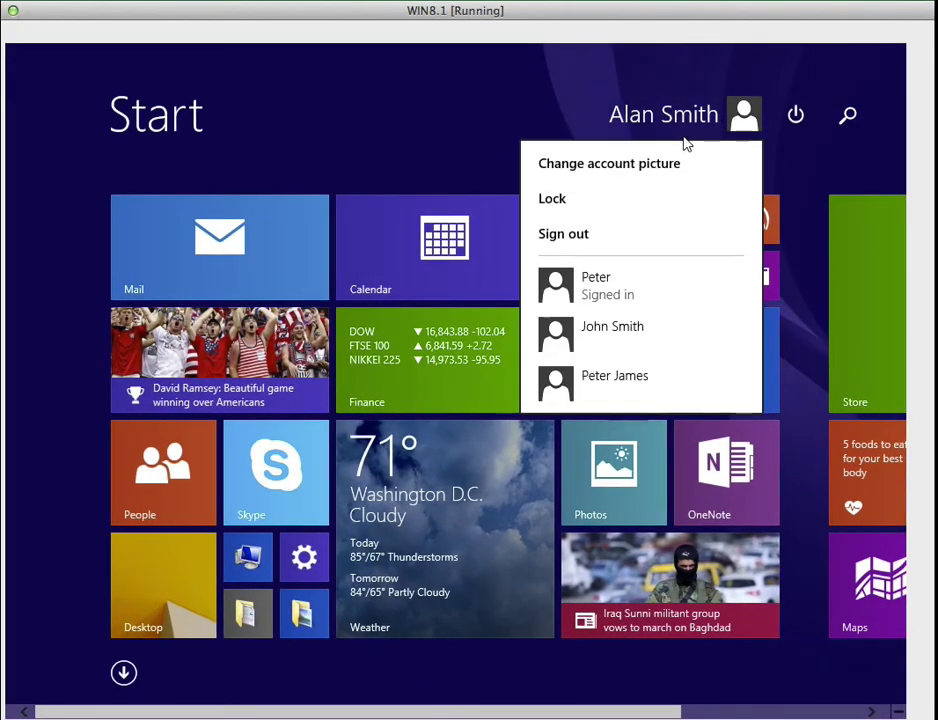
{"action": "left_click", "coordinate": [602, 290]}
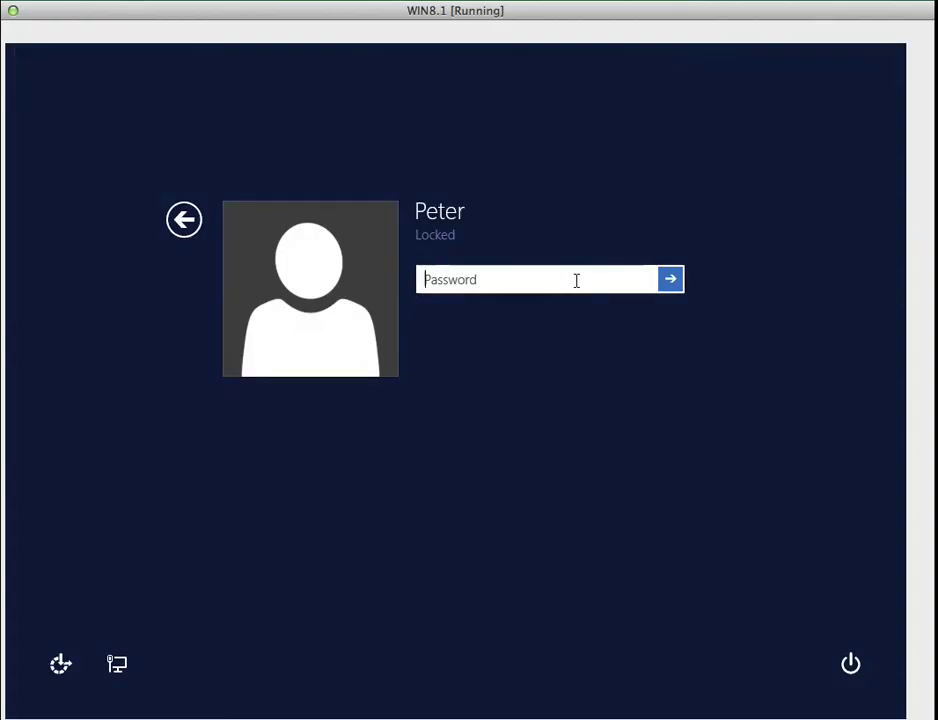
{"action": "type", "text": "p"}
{"action": "key", "text": "BackSpace"}
{"action": "type", "text": "password"}
{"action": "key", "text": "Return"}
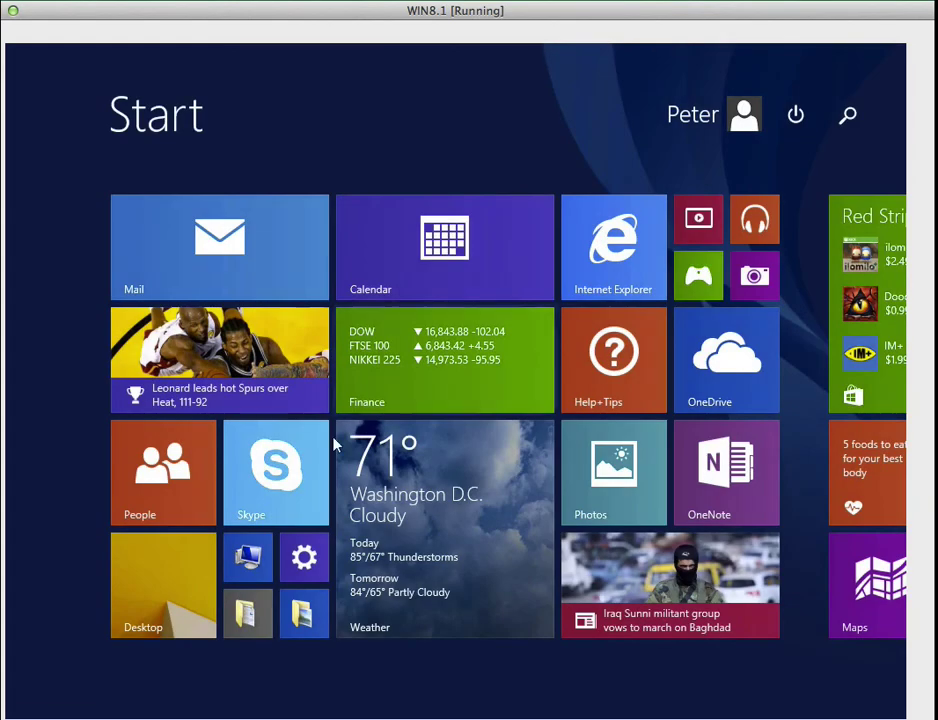
{"action": "left_click", "coordinate": [190, 588]}
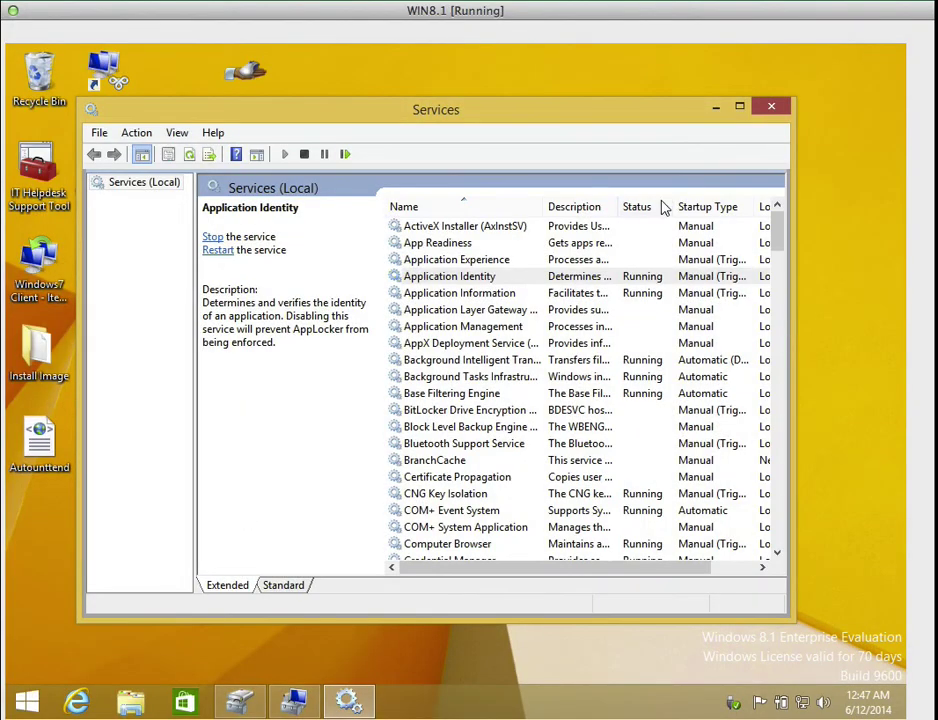
Step: Search 'event' to open Event Viewer and show the Windows Logs > System log
{"action": "left_click", "coordinate": [38, 700]}
{"action": "left_click", "coordinate": [848, 113]}
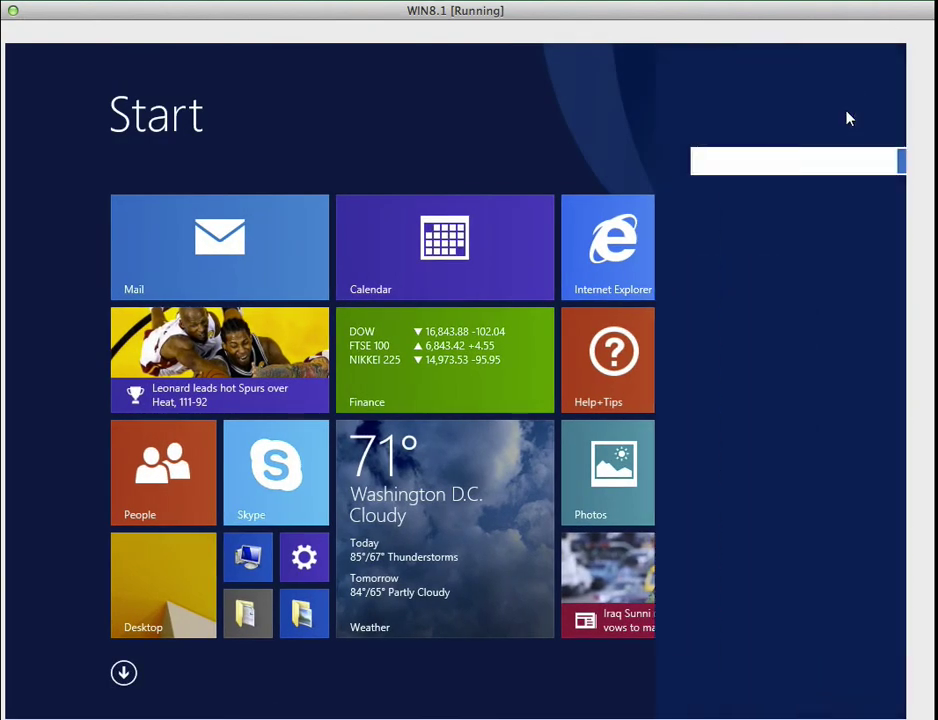
{"action": "type", "text": "event"}
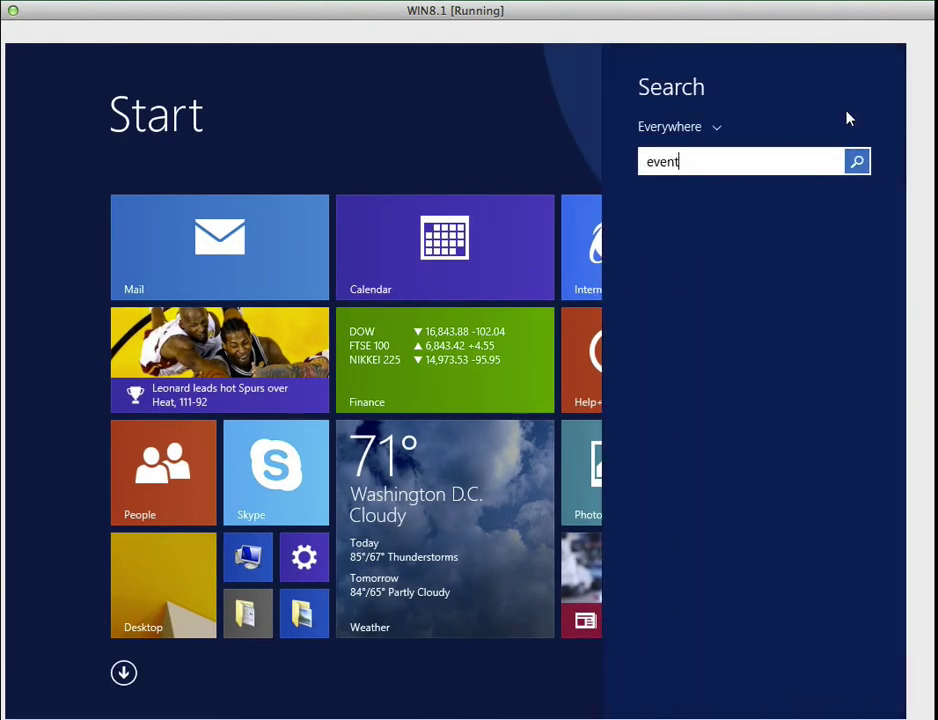
{"action": "left_click", "coordinate": [761, 219]}
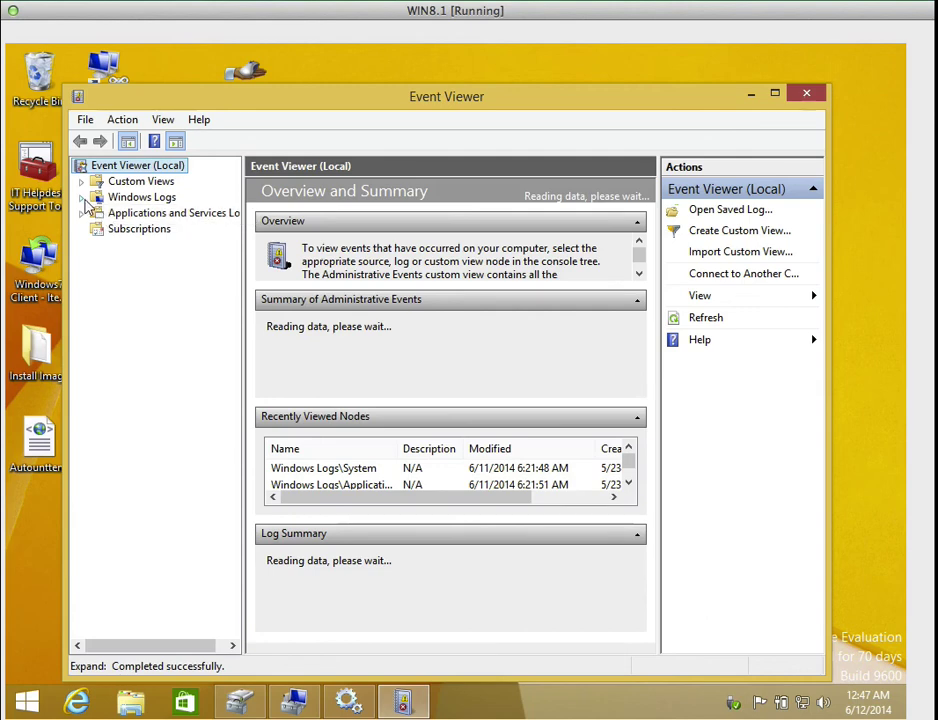
{"action": "left_click", "coordinate": [84, 199]}
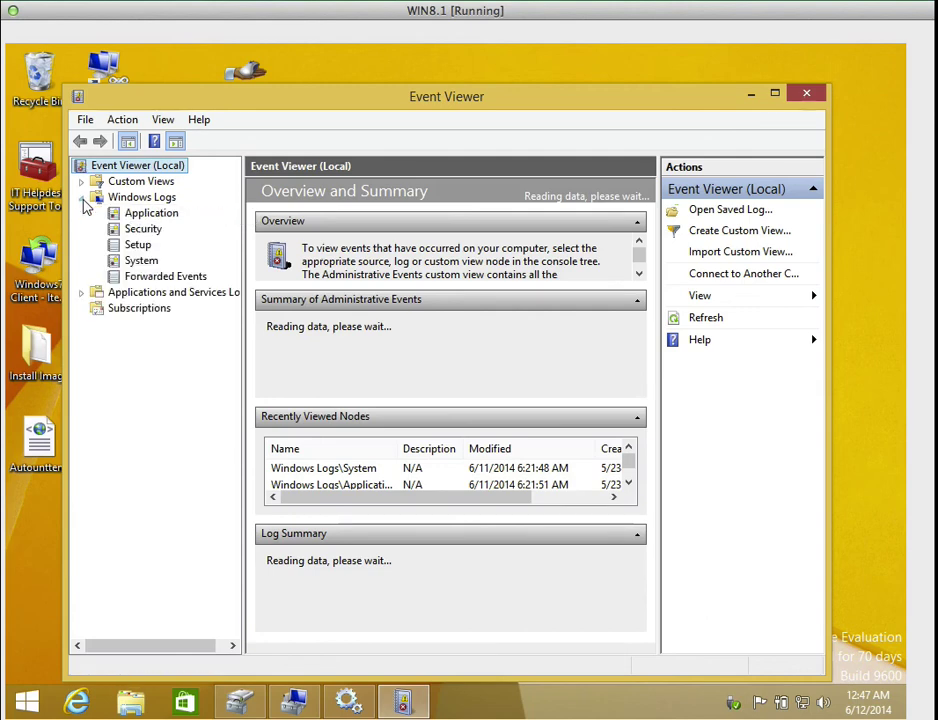
{"action": "left_click", "coordinate": [138, 261]}
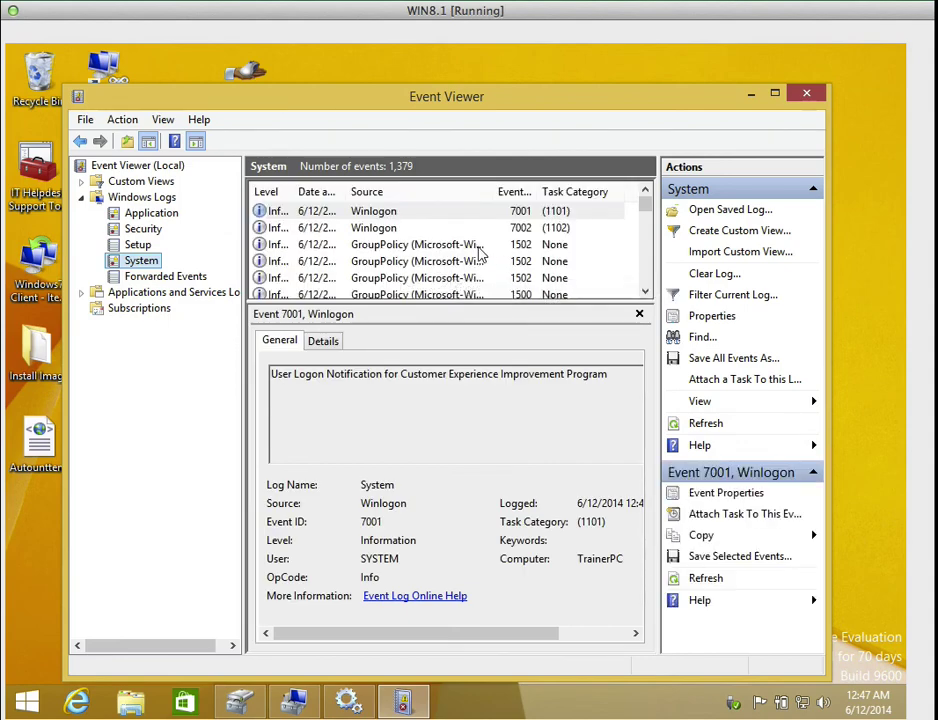
Step: Inspect the GroupPolicy 1502/1500 and Winlogon 7002/7001 events, then expand Applications and Services Logs
{"action": "left_click", "coordinate": [481, 248]}
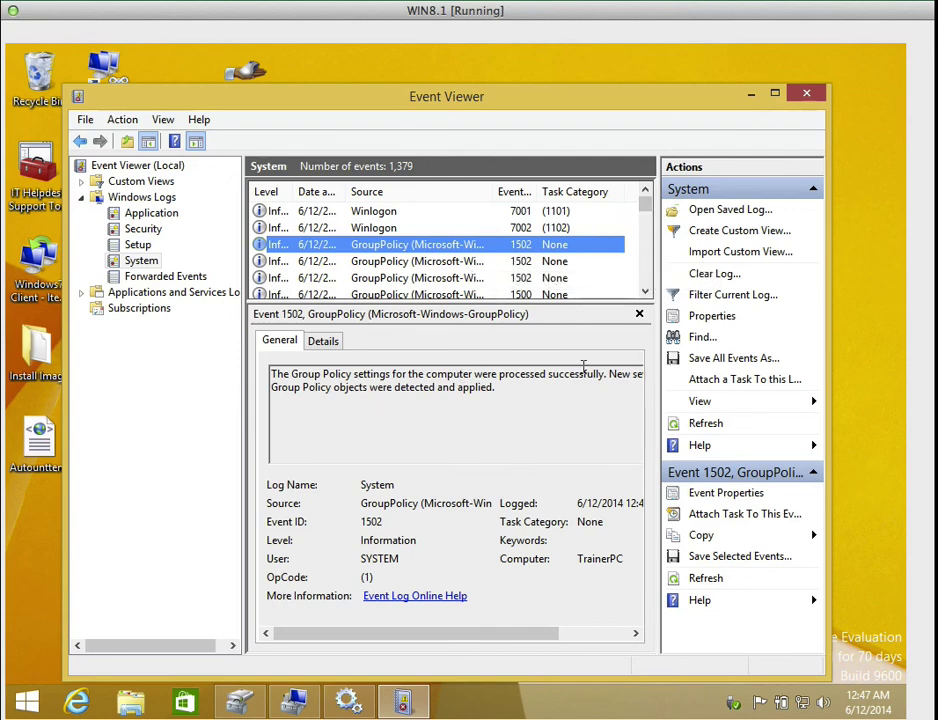
{"action": "key", "text": "Down"}
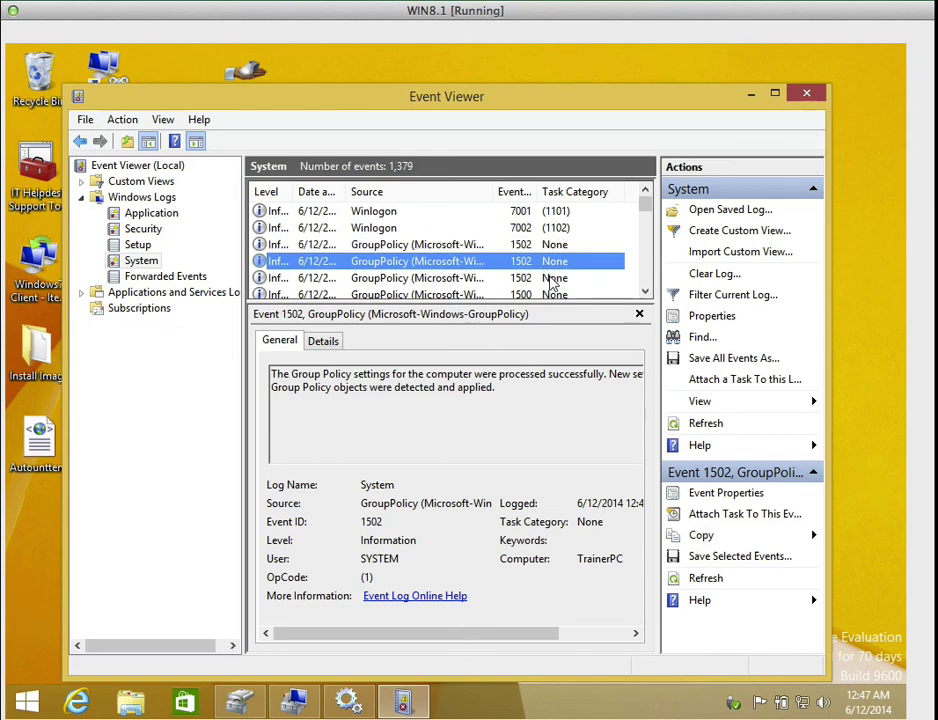
{"action": "left_click", "coordinate": [553, 280]}
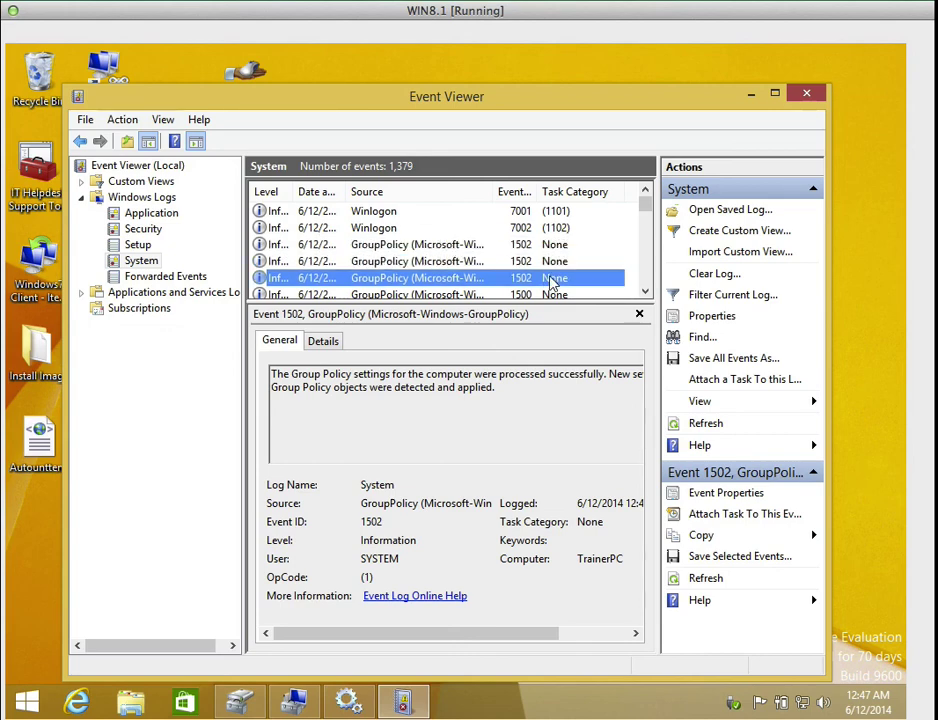
{"action": "left_click", "coordinate": [645, 291]}
{"action": "left_click", "coordinate": [645, 291]}
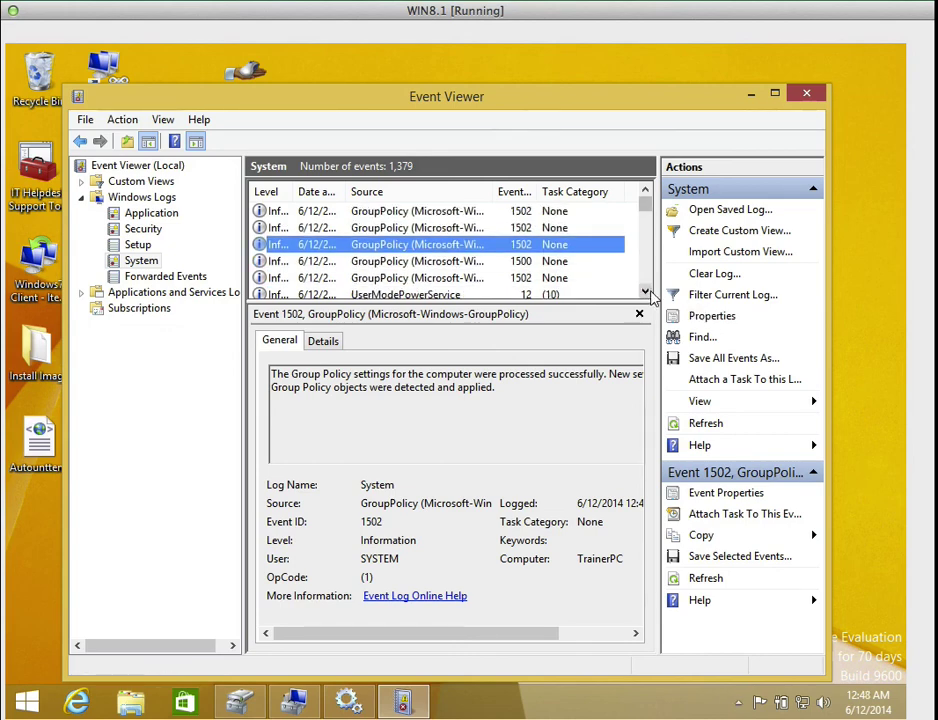
{"action": "left_click", "coordinate": [550, 277]}
{"action": "left_click", "coordinate": [548, 265]}
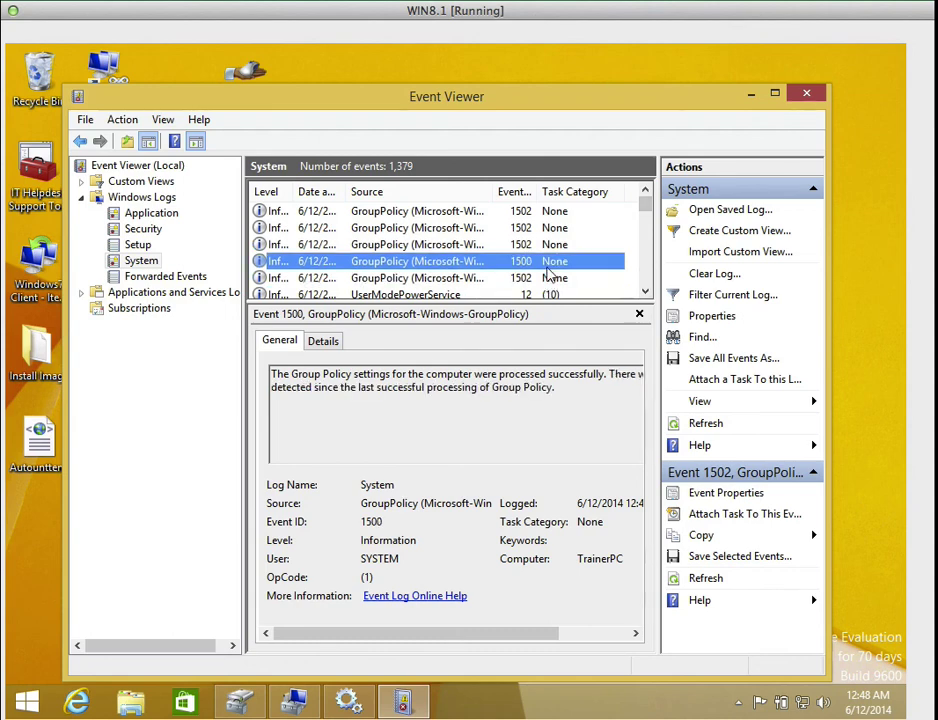
{"action": "left_click", "coordinate": [645, 191]}
{"action": "left_click", "coordinate": [645, 191]}
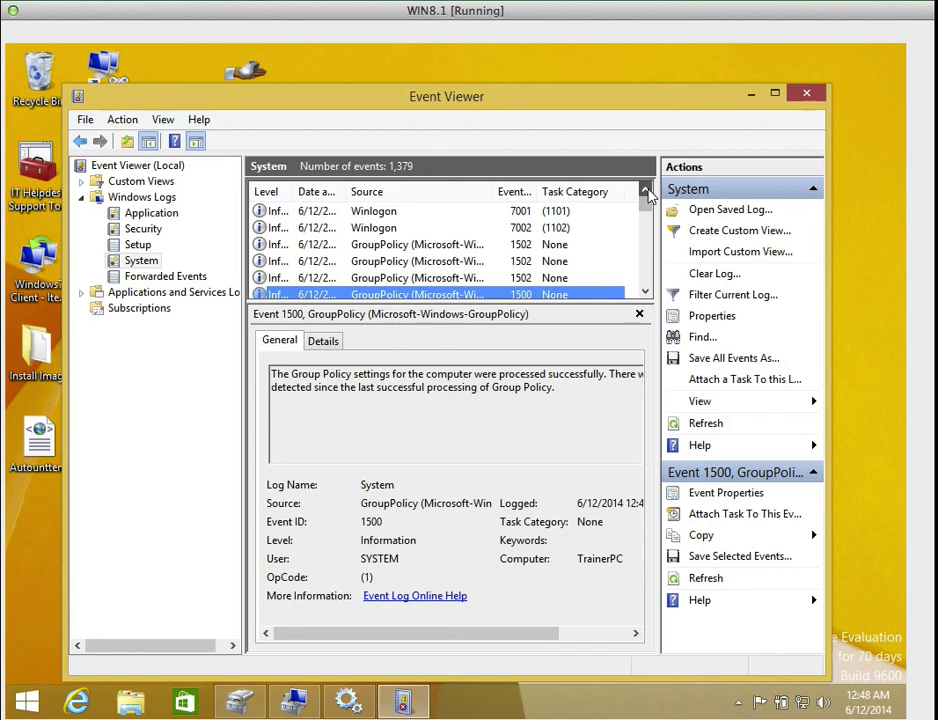
{"action": "left_click", "coordinate": [559, 226]}
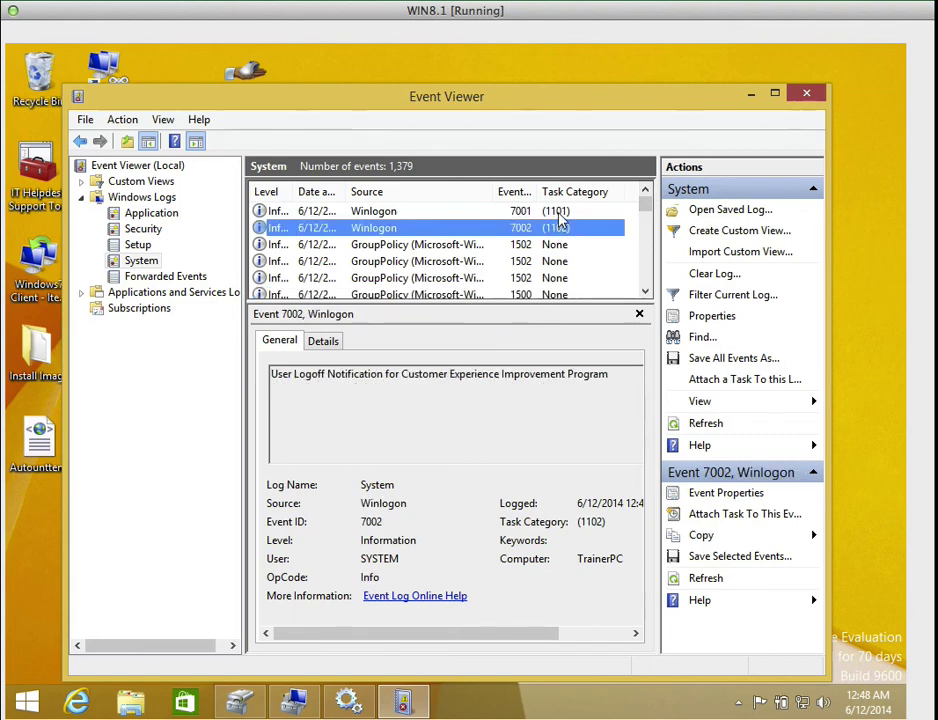
{"action": "left_click", "coordinate": [556, 210]}
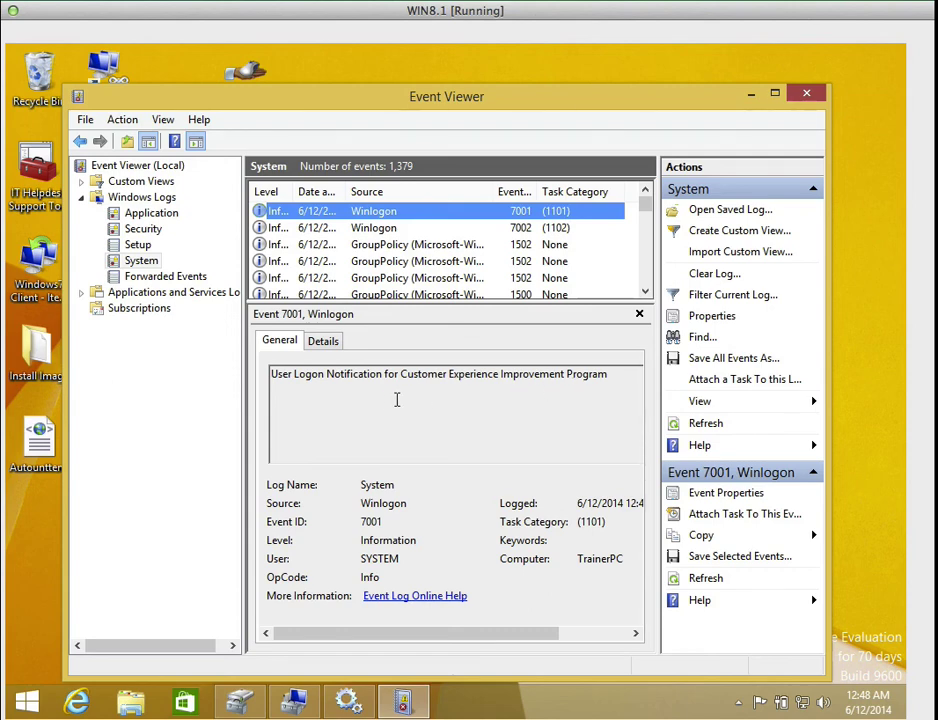
{"action": "left_click", "coordinate": [82, 292]}
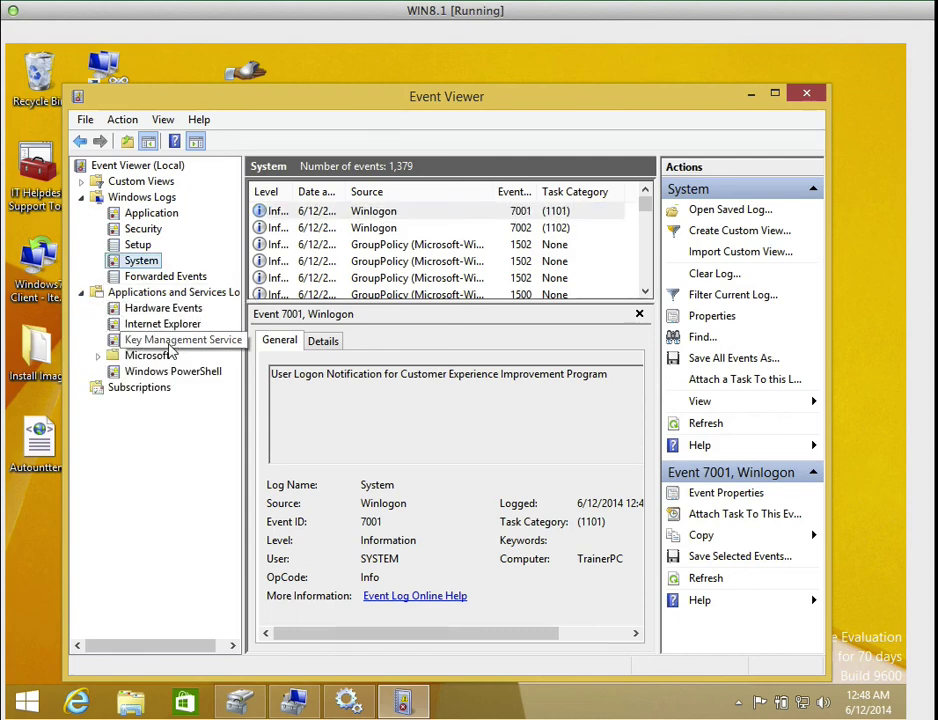
Step: Open the Microsoft > Windows > AppLocker > EXE and DLL log
{"action": "left_click", "coordinate": [100, 357]}
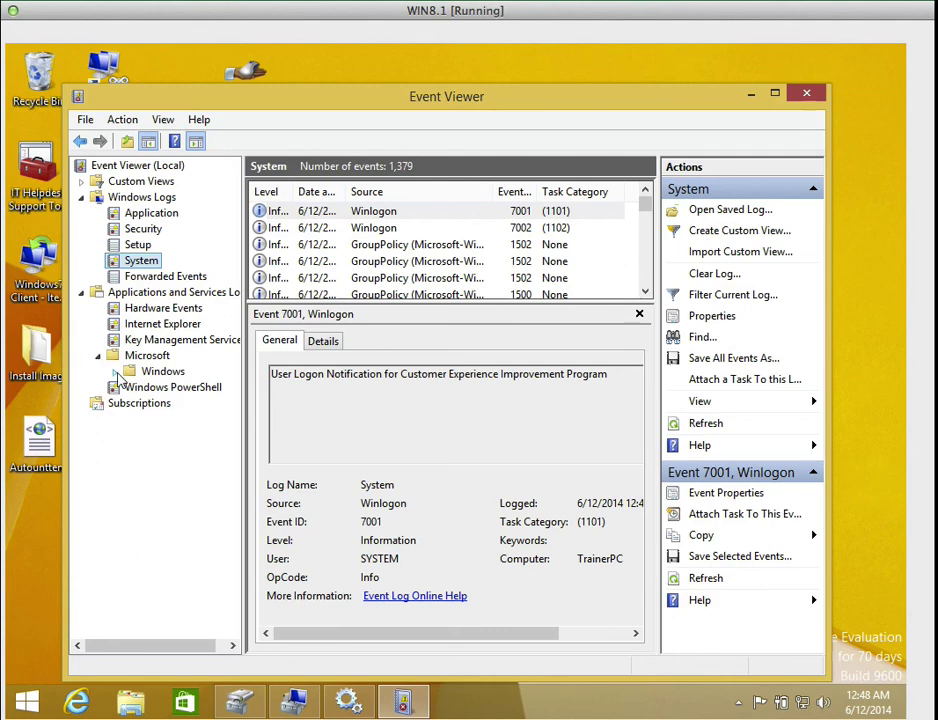
{"action": "left_click", "coordinate": [116, 374]}
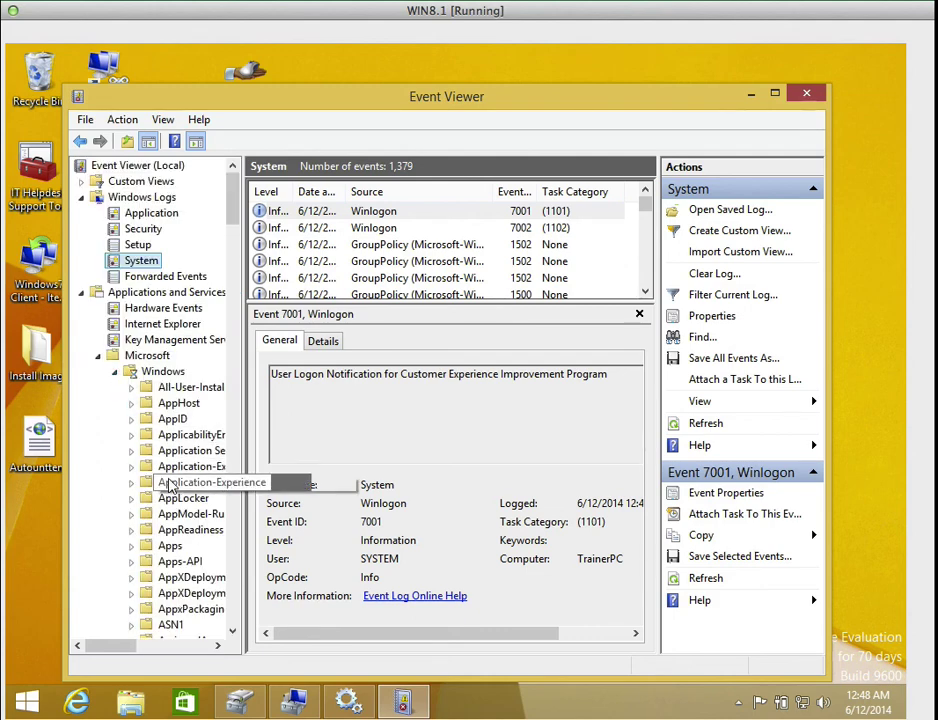
{"action": "left_click", "coordinate": [167, 497]}
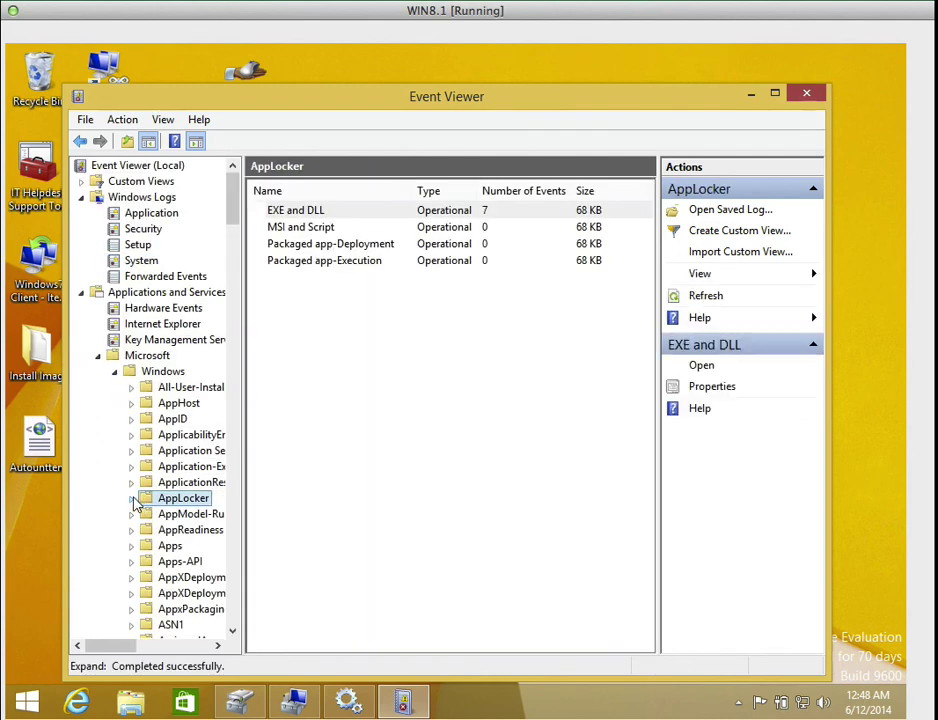
{"action": "left_click", "coordinate": [132, 499]}
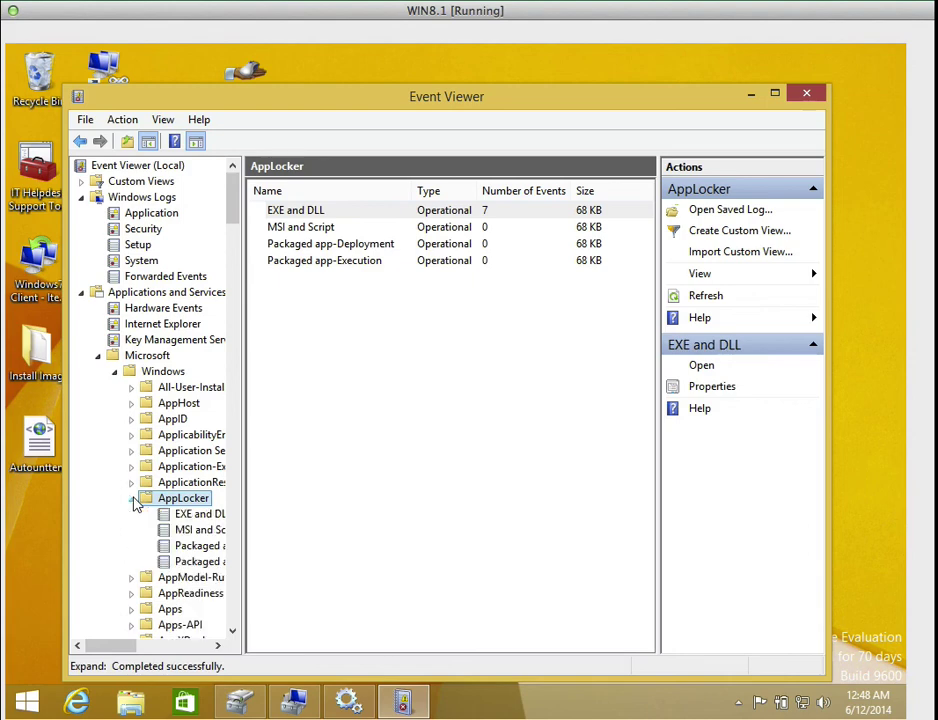
{"action": "left_click", "coordinate": [184, 516]}
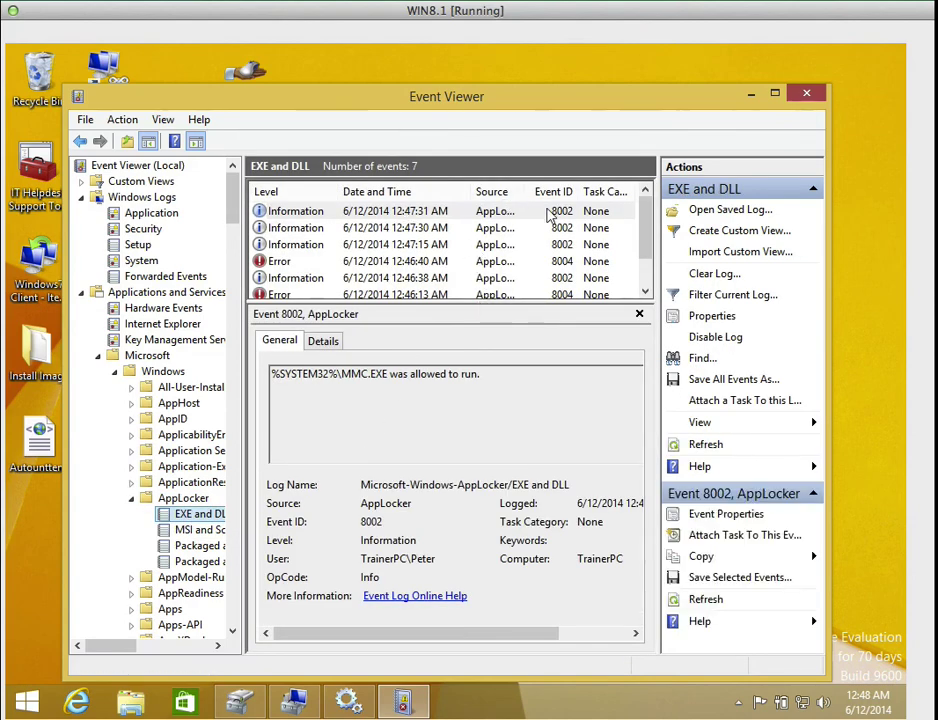
Step: Select the Error 8004 event for WMPLAYER.EXE and widen its details pane
{"action": "left_click", "coordinate": [560, 266]}
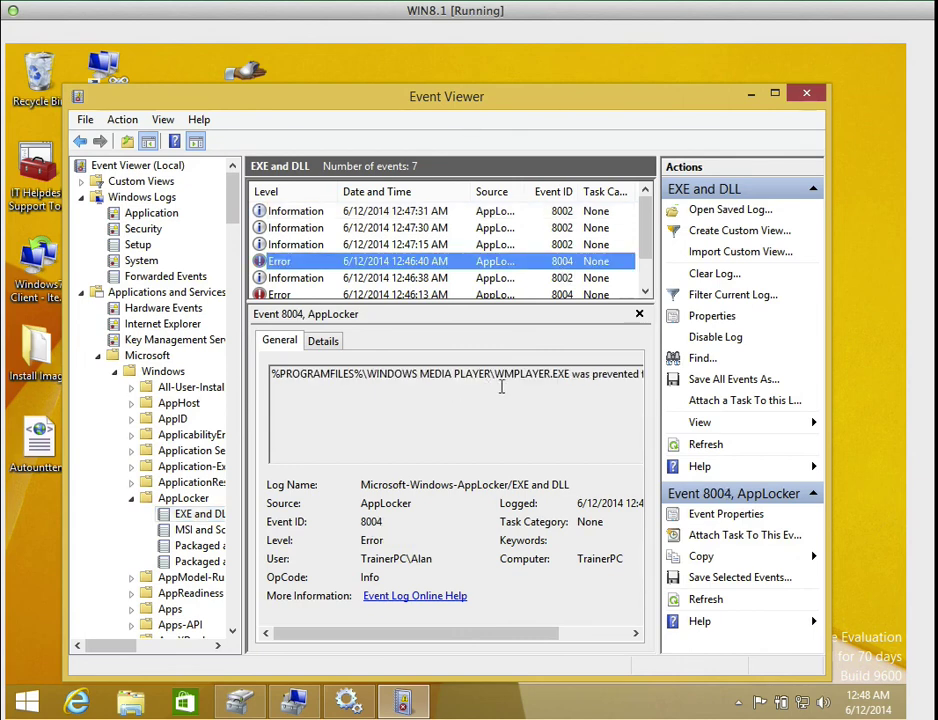
{"action": "left_click_drag", "start_coordinate": [656, 400], "coordinate": [765, 399]}
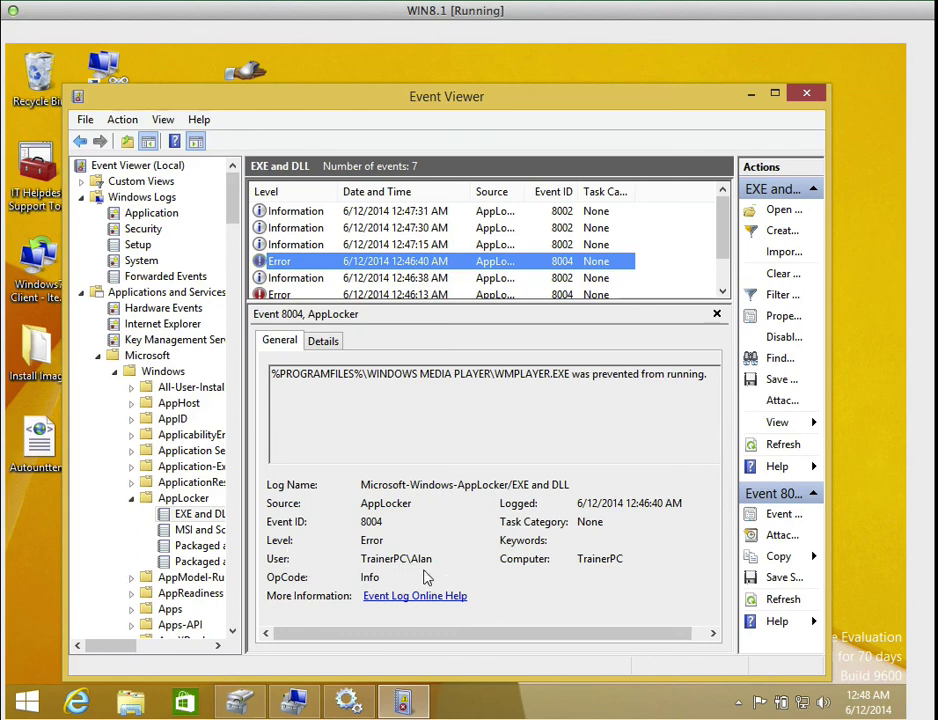
{"action": "mouse_move", "coordinate": [440, 566]}
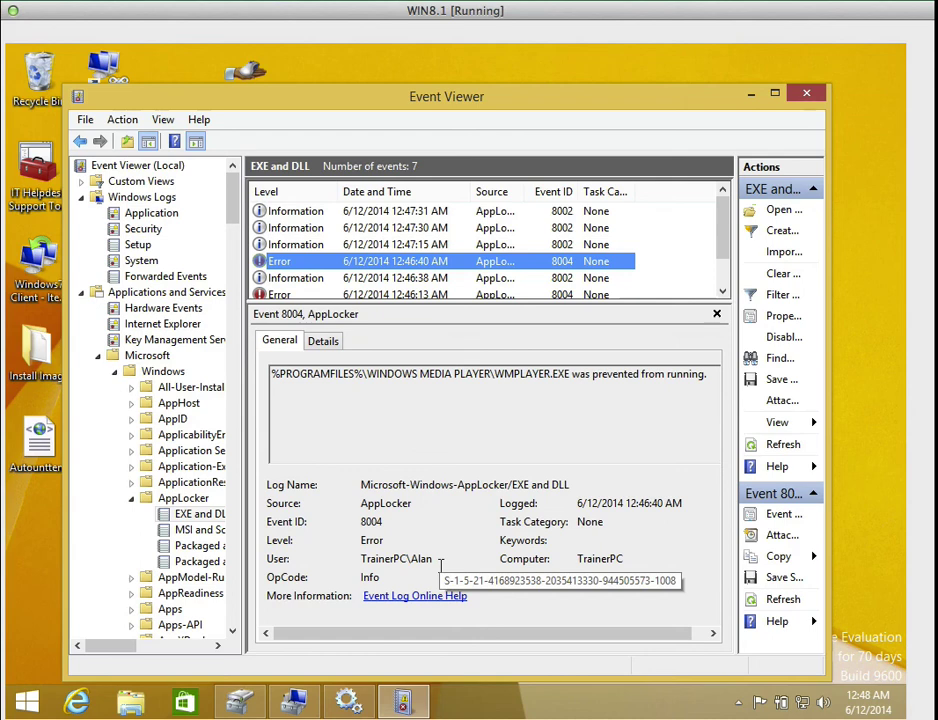